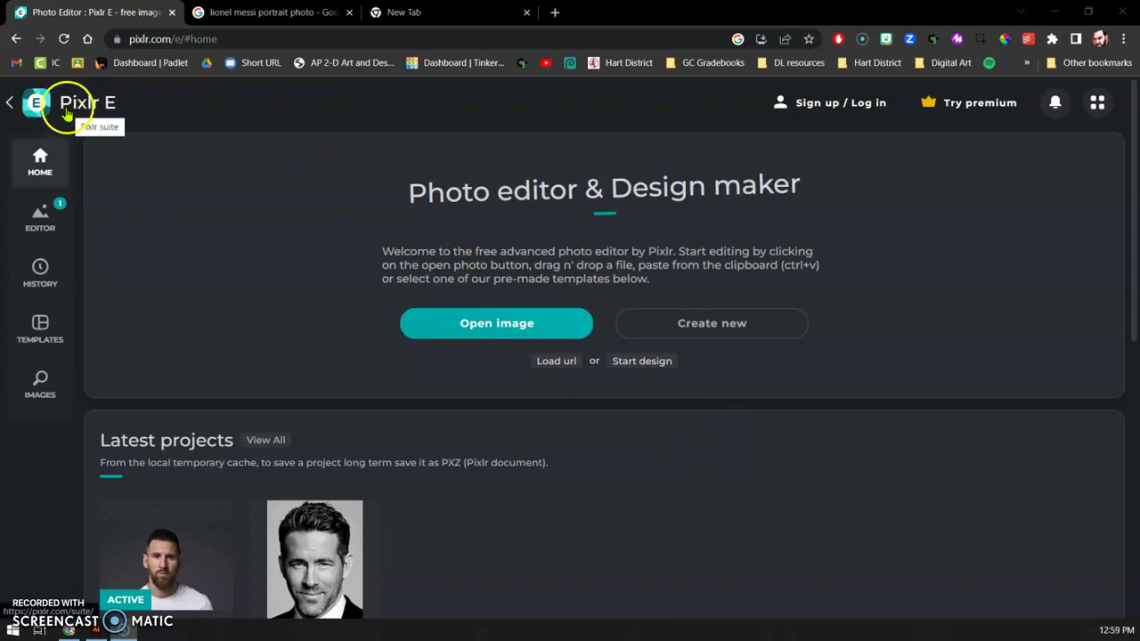
Copy the image address of the large Tatler Asia Messi portrait in Google Images, then return to Pixlr E.
left_click(291, 16)
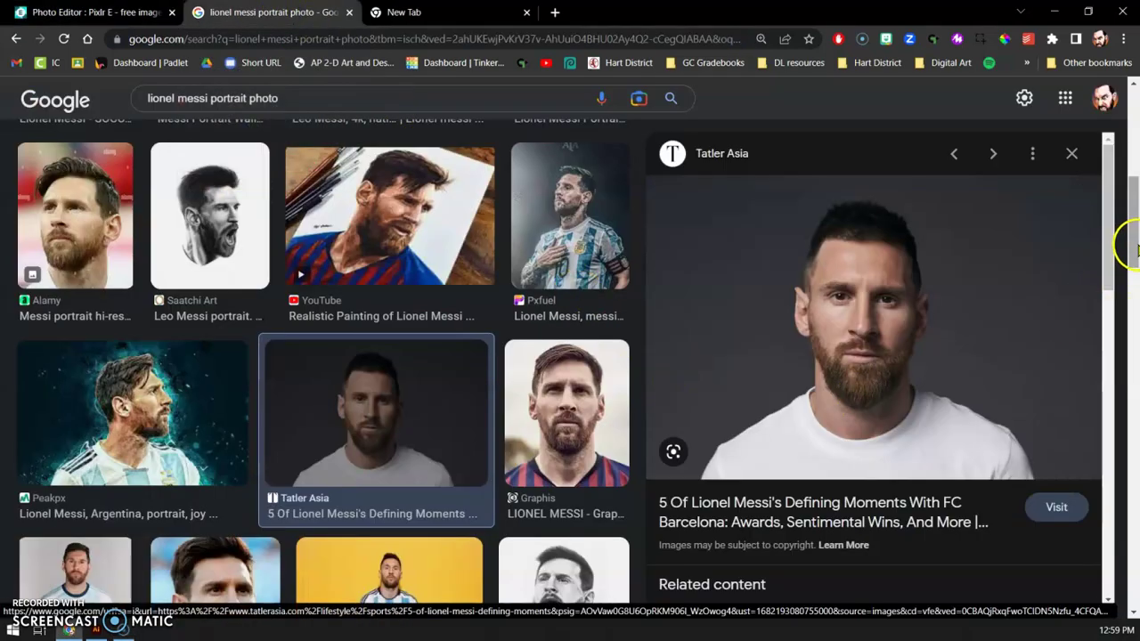
left_click_drag(1128, 242, 1134, 178)
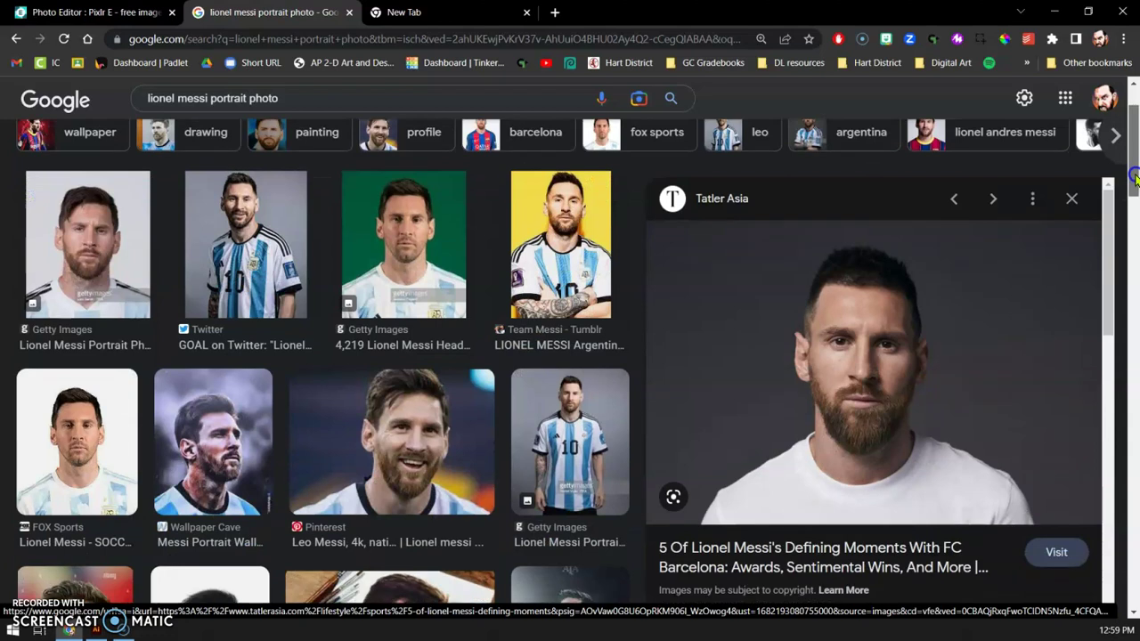
scroll(1134, 178, "down", 1)
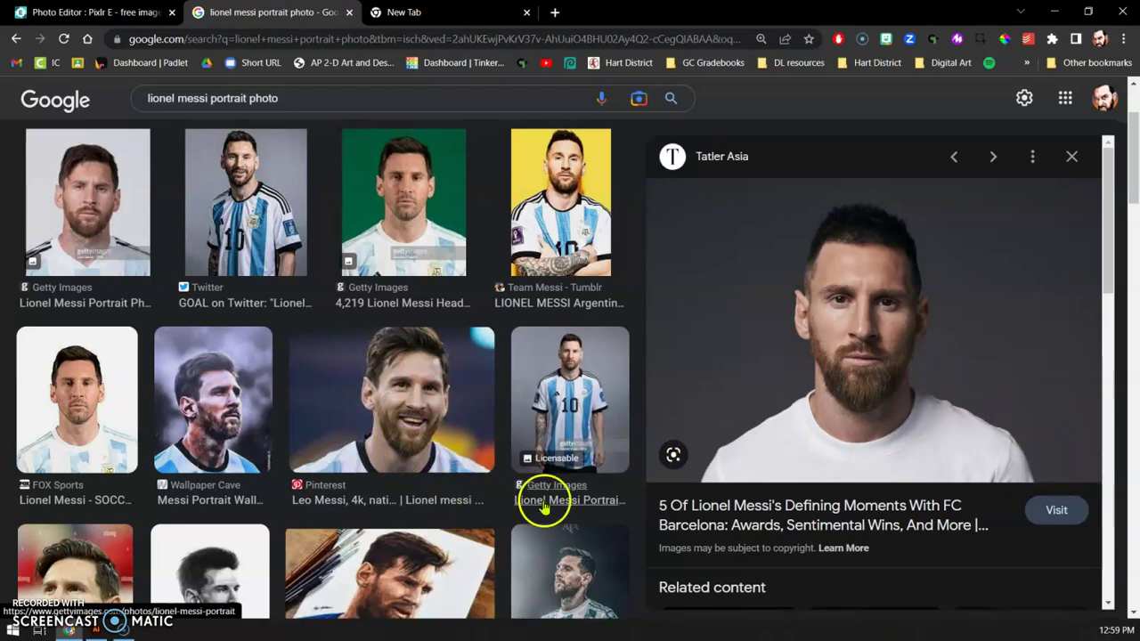
right_click(862, 327)
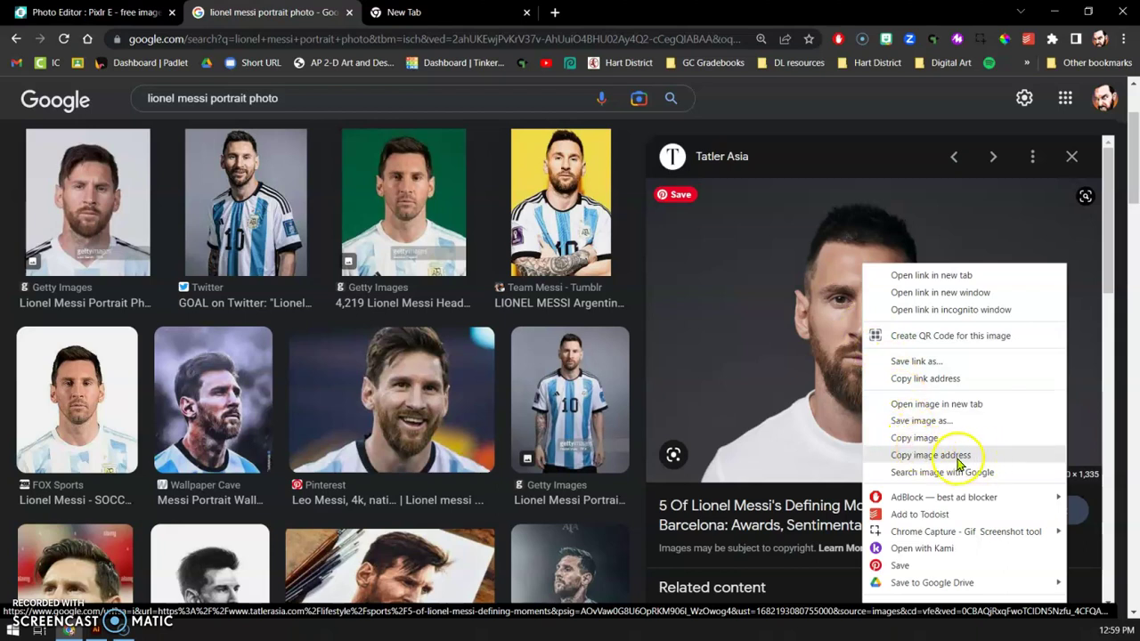
left_click(985, 458)
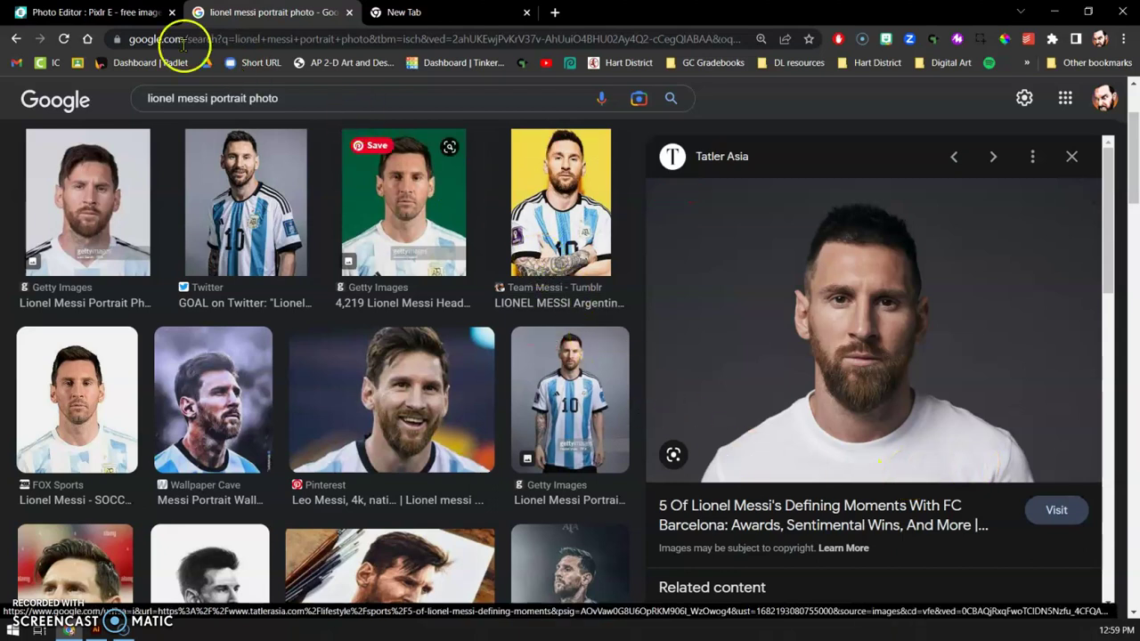
left_click(115, 14)
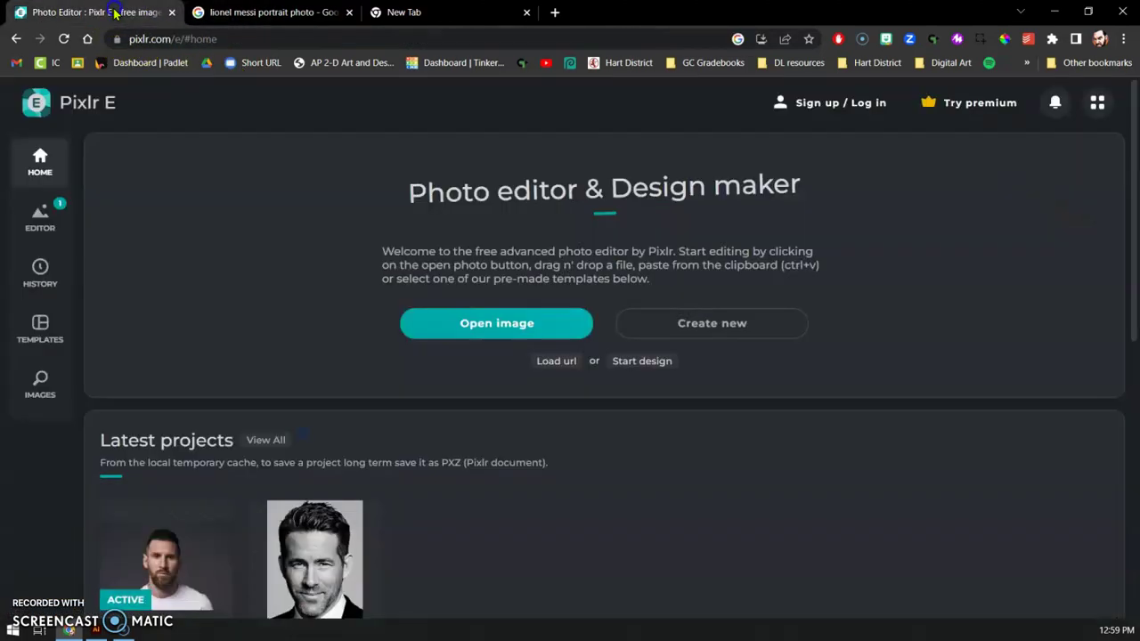
Load the Messi portrait from the pasted image address as a 2000×1335 image.
left_click(558, 366)
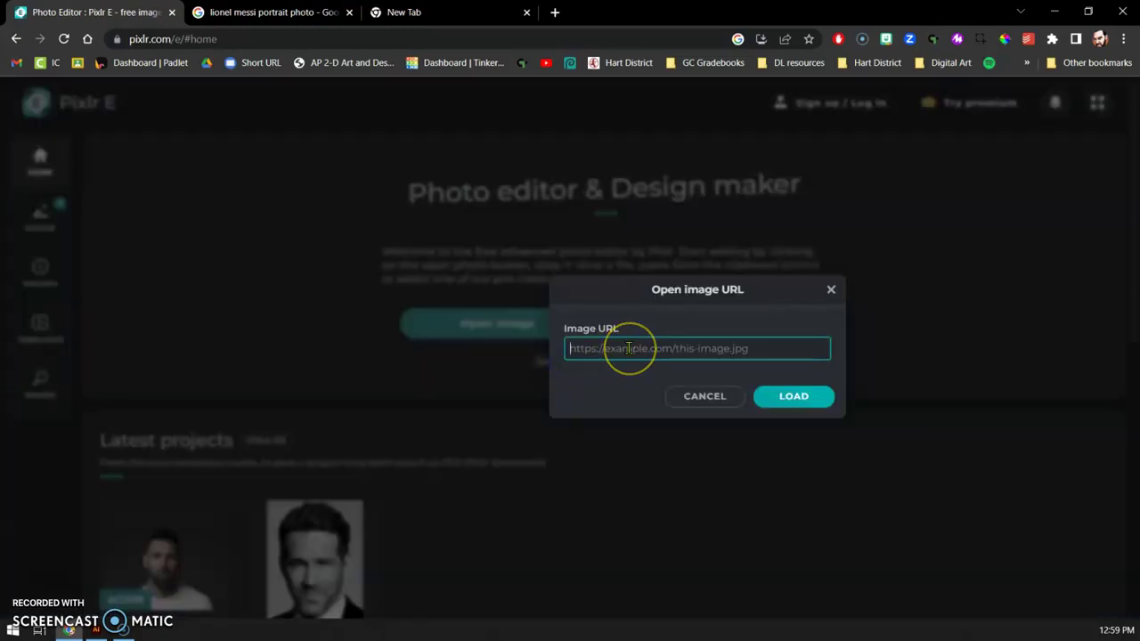
key("ctrl+v")
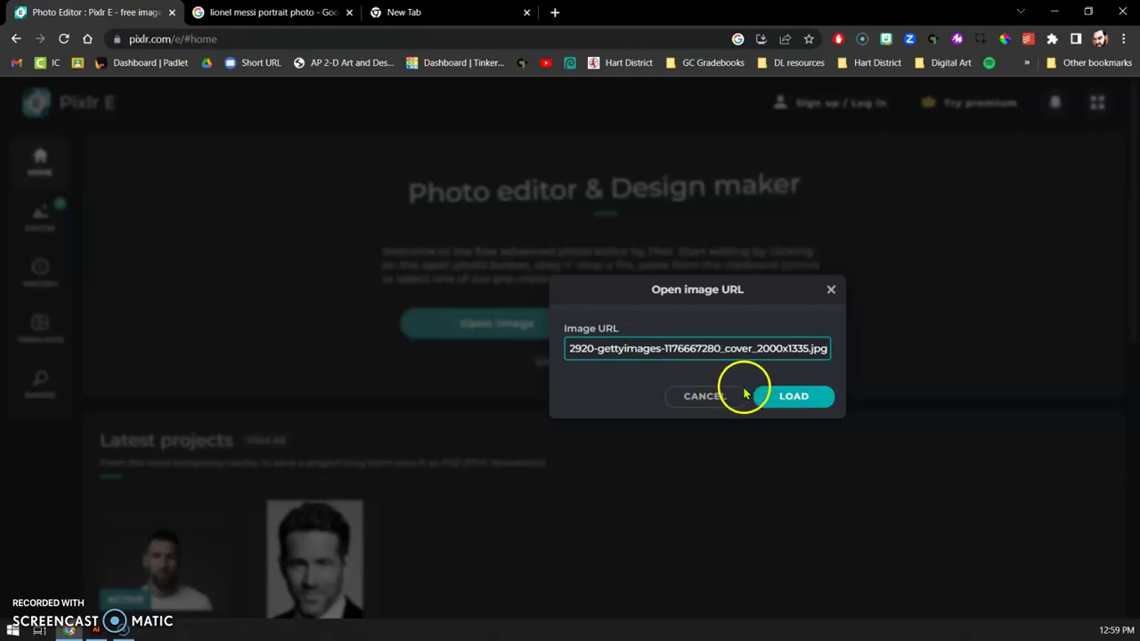
left_click(781, 398)
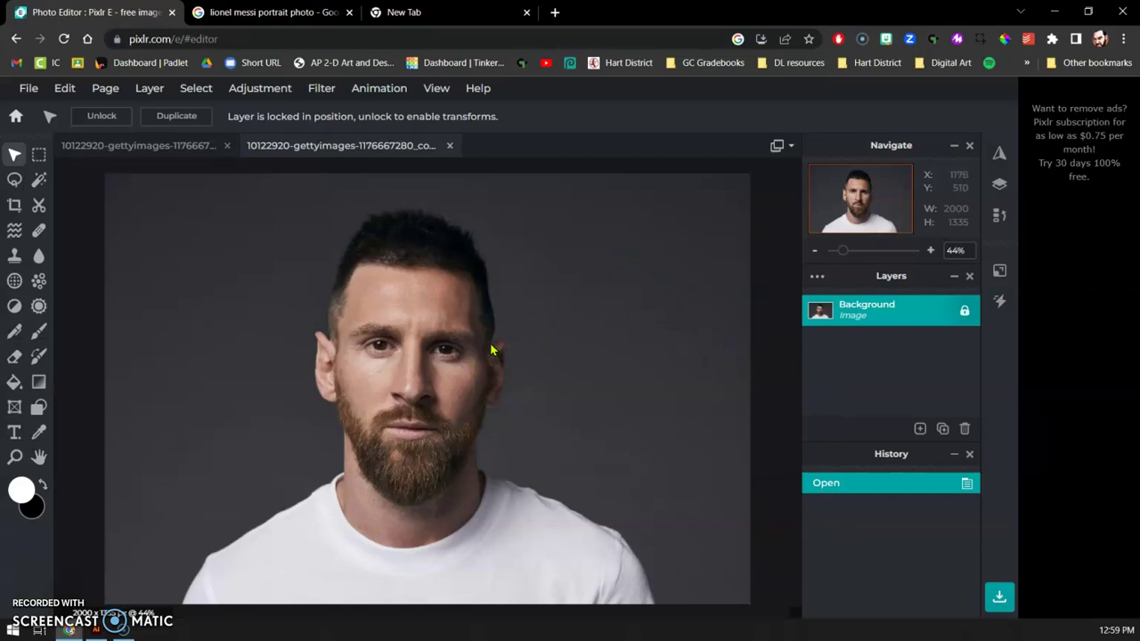
Set a 4:6 ratio crop box of 681×1022 framing Messi's head and shoulders.
left_click(14, 207)
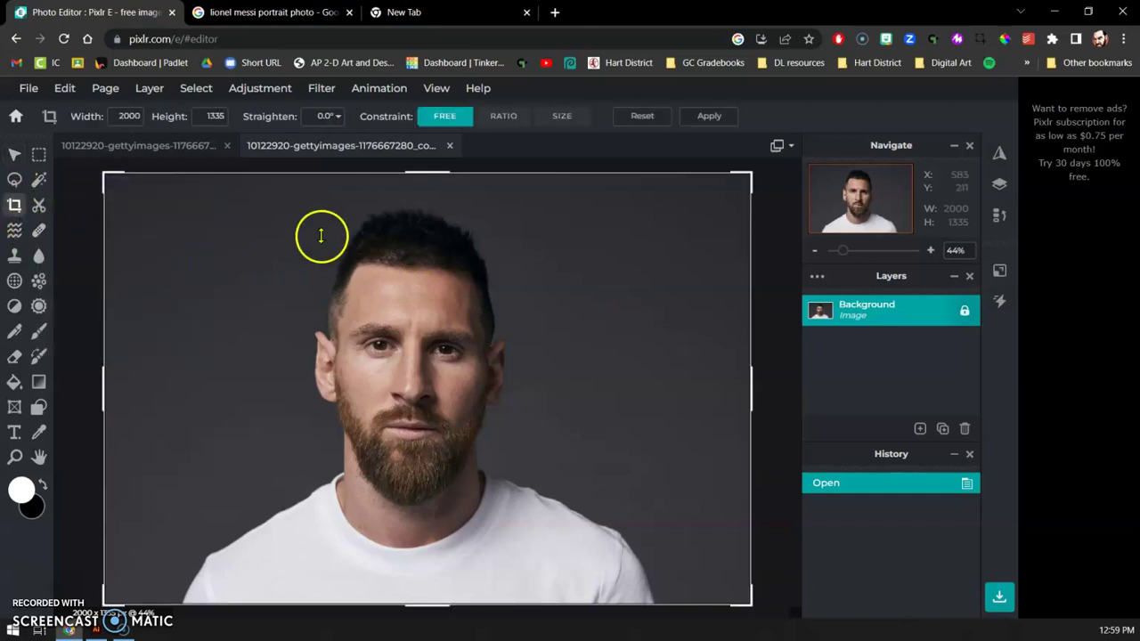
left_click(504, 116)
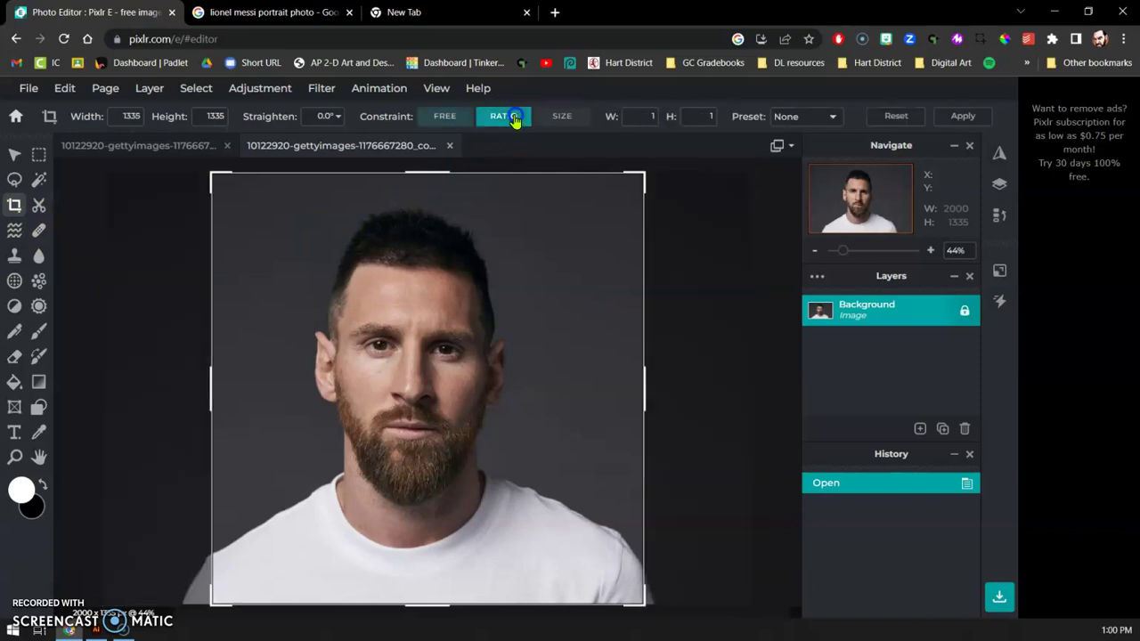
left_click(643, 115)
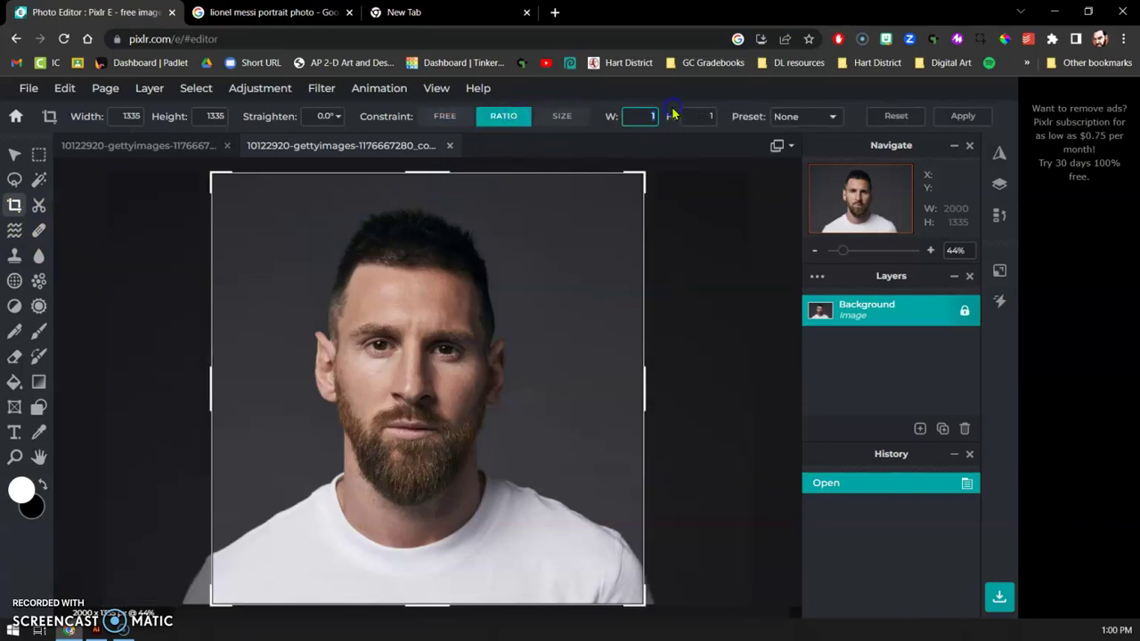
type("4")
left_click(697, 115)
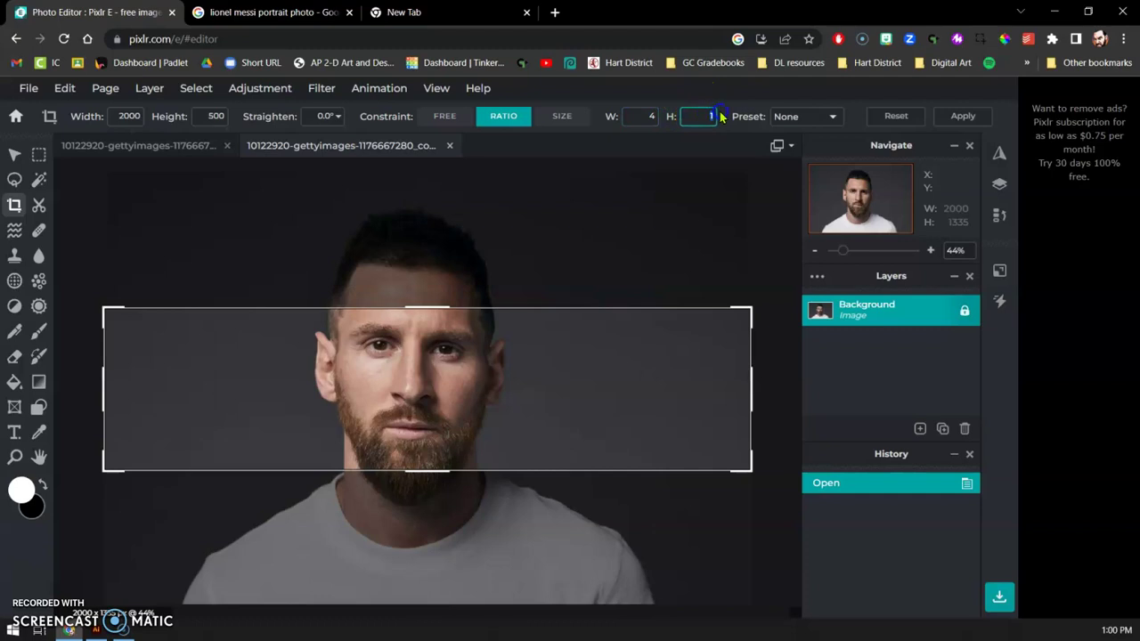
type("6")
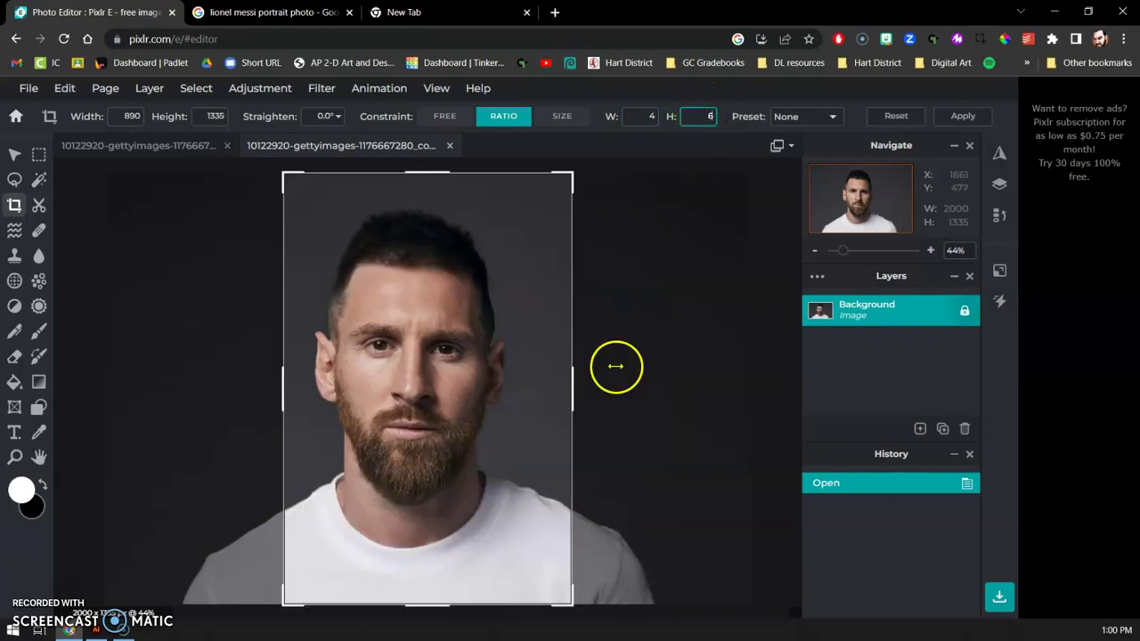
left_click_drag(567, 604, 528, 504)
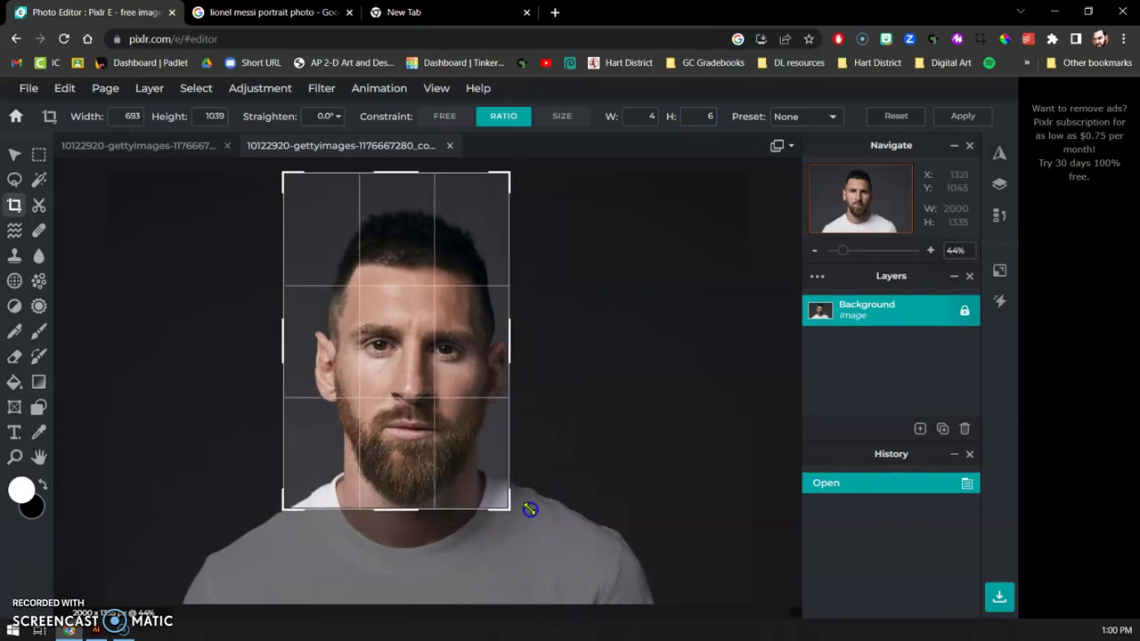
left_click_drag(435, 431, 452, 464)
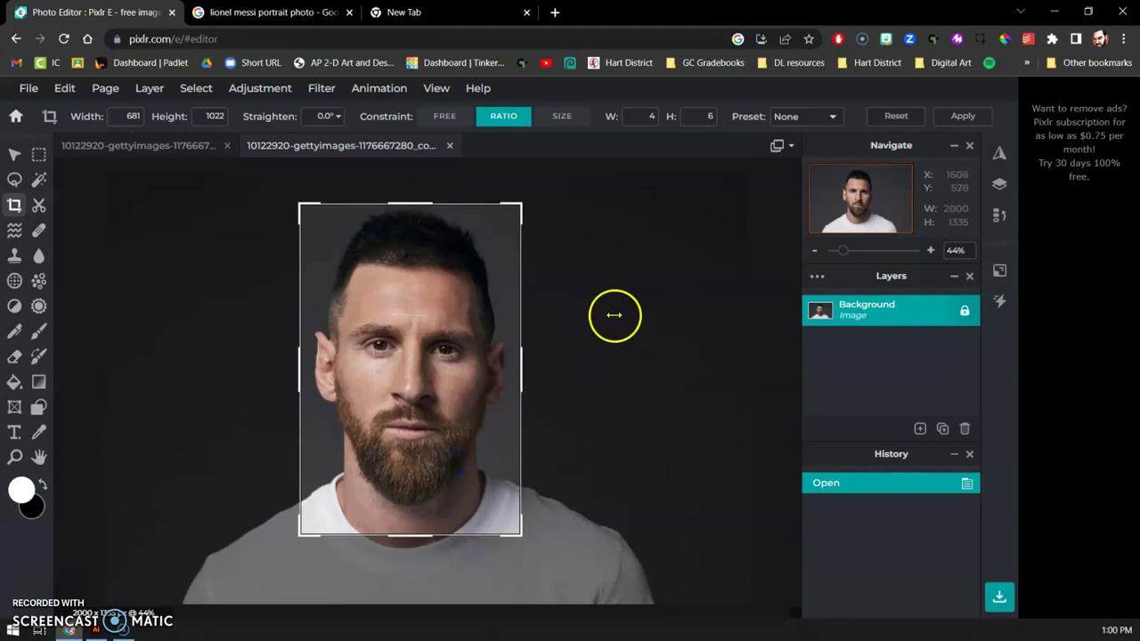
Apply the 681×1022 crop, zoom in, and enhance the portrait with Auto pop.
left_click(963, 117)
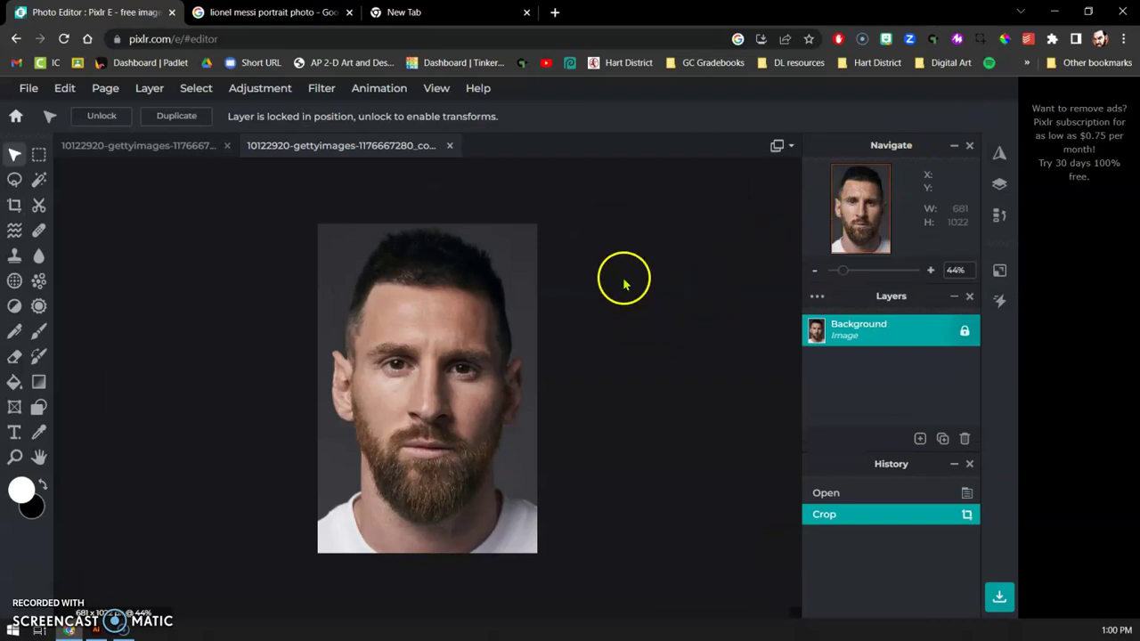
left_click(932, 271)
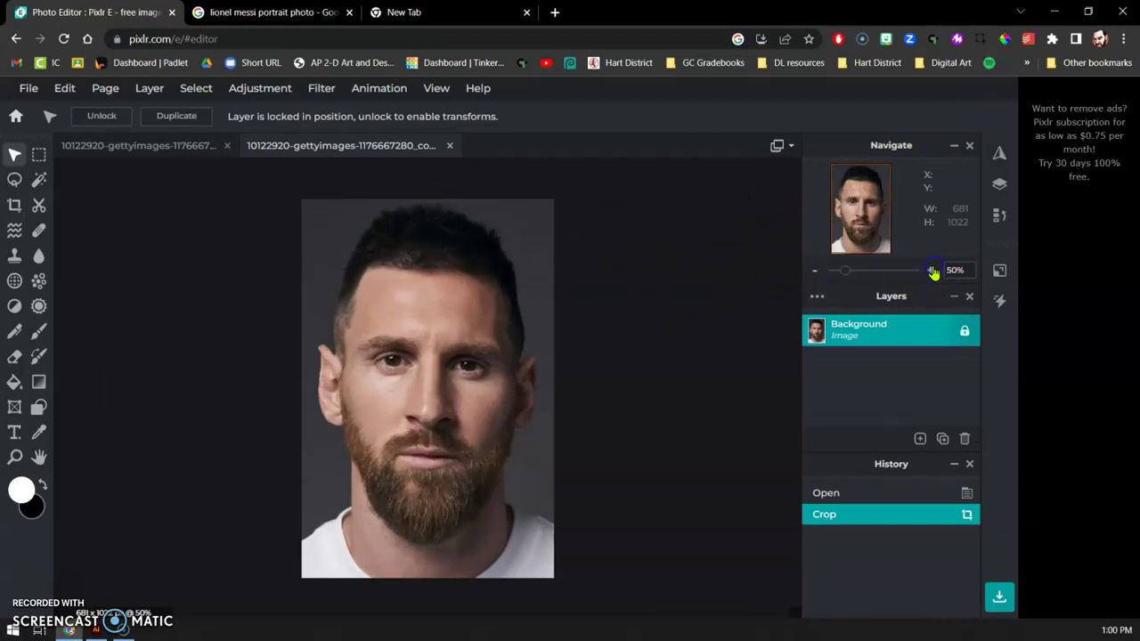
left_click(931, 271)
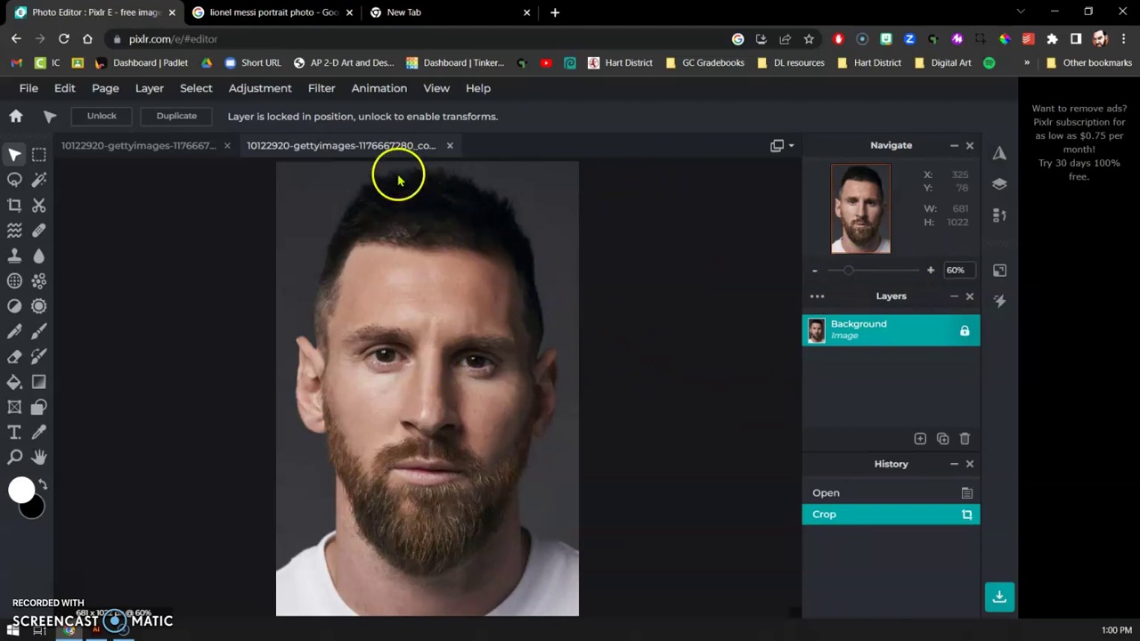
left_click(277, 92)
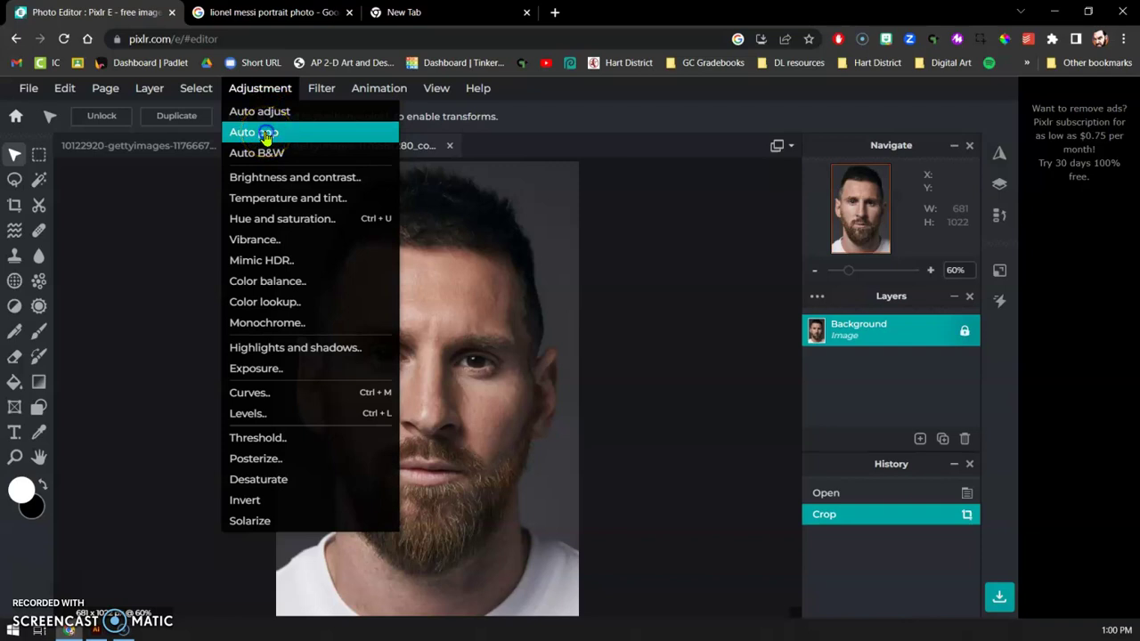
left_click(265, 138)
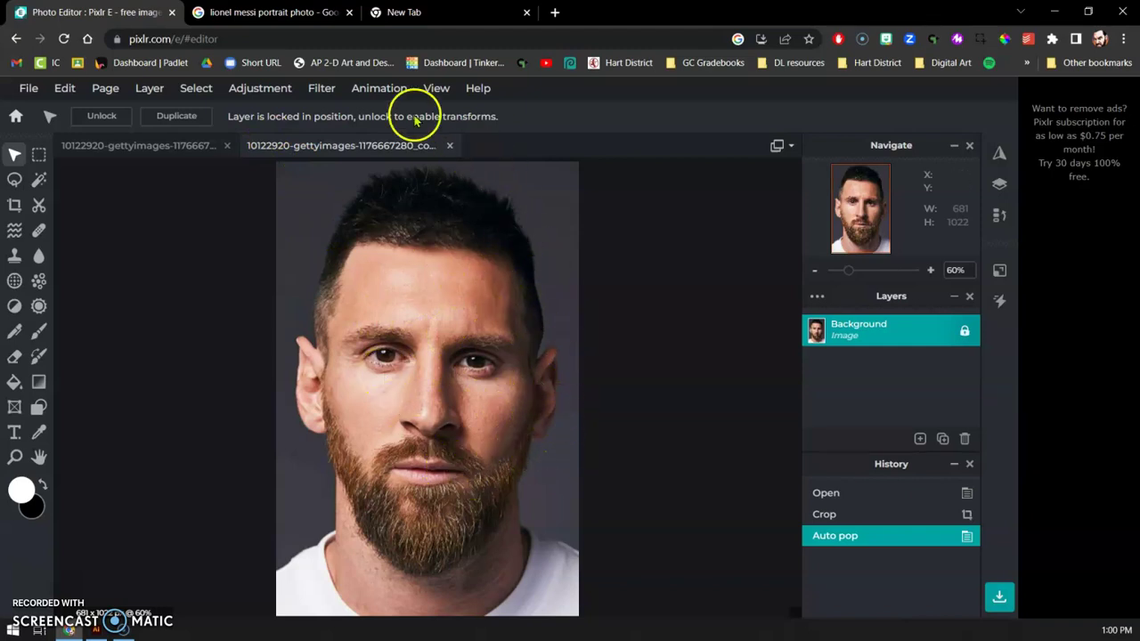
Apply the Remove noise filter with Radius 40 and Threshold 6 to the portrait.
left_click(319, 92)
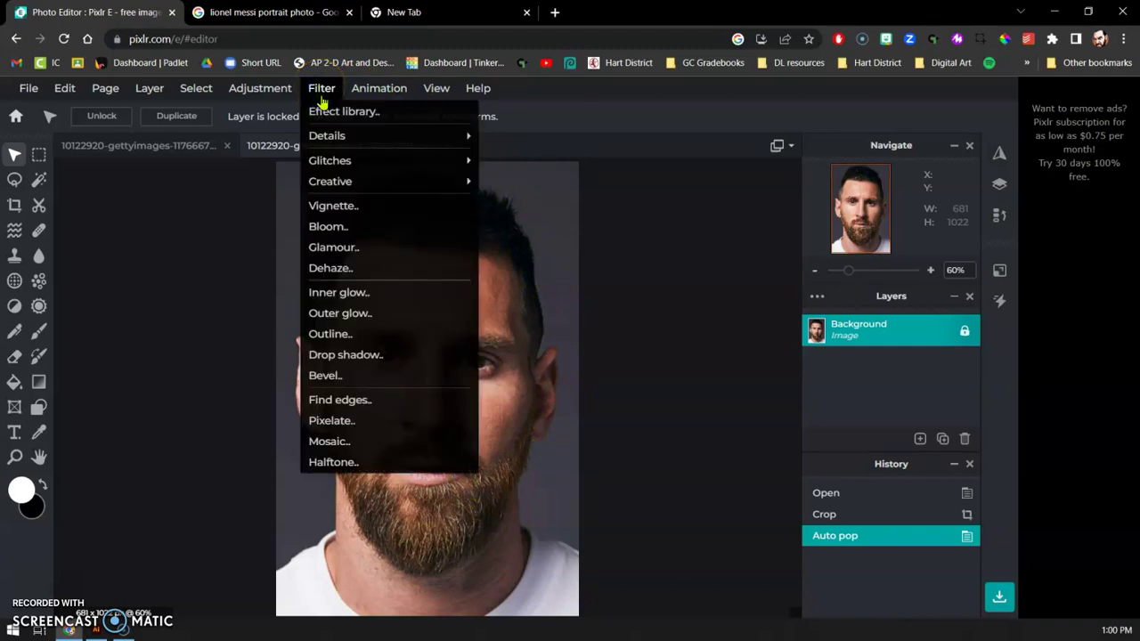
mouse_move(343, 136)
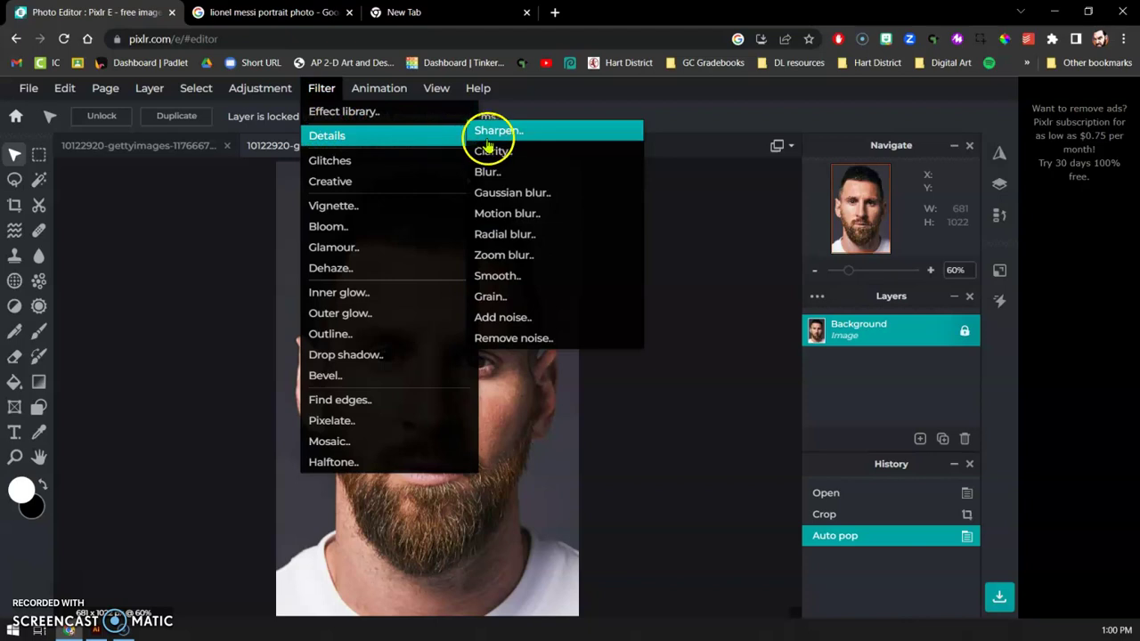
left_click(523, 340)
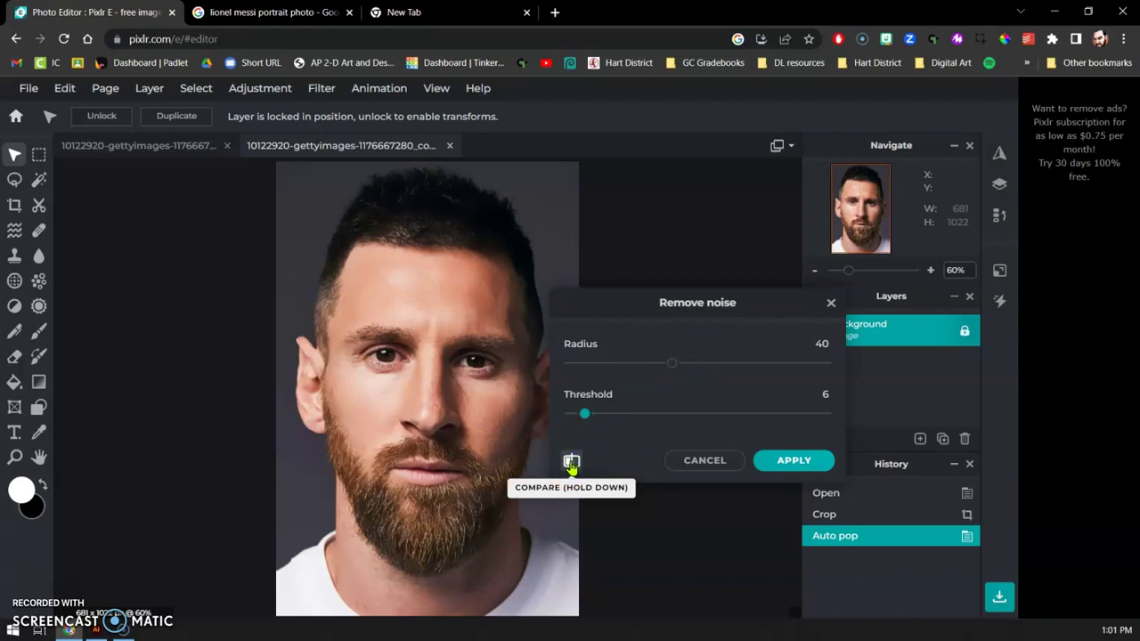
left_click(570, 463)
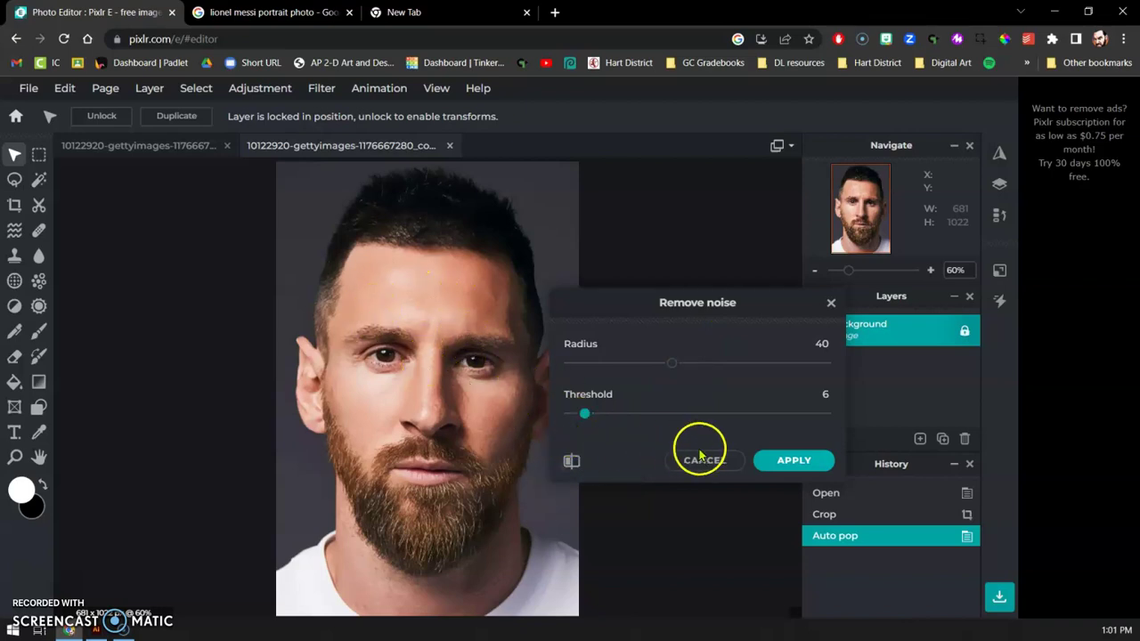
left_click(786, 463)
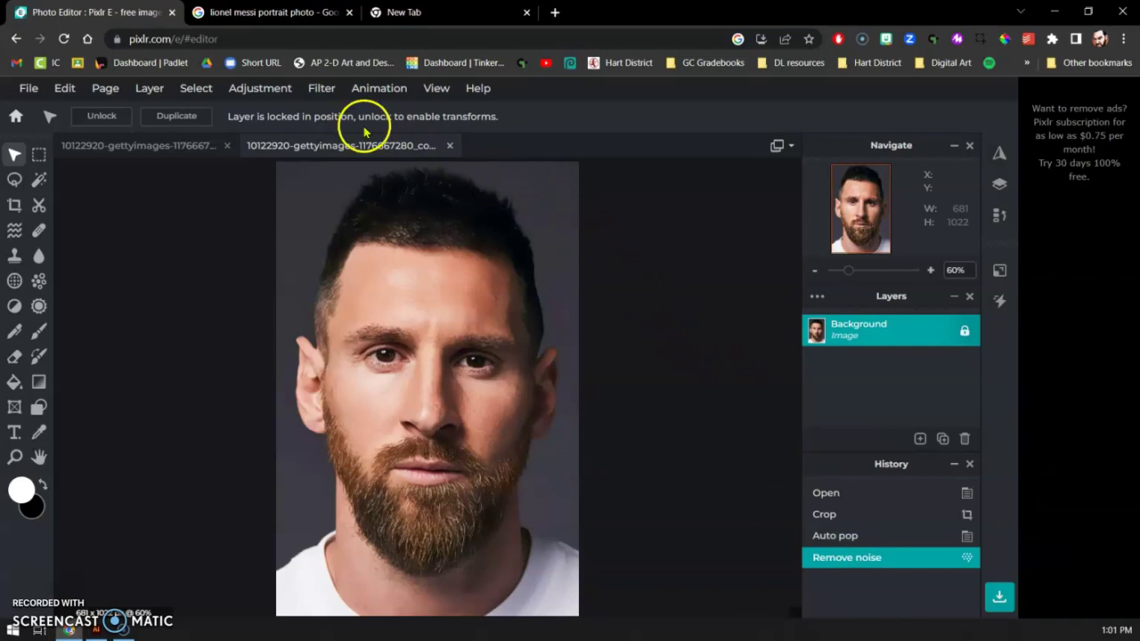
Apply the Auto B&W adjustment to the cropped Messi portrait.
left_click(261, 89)
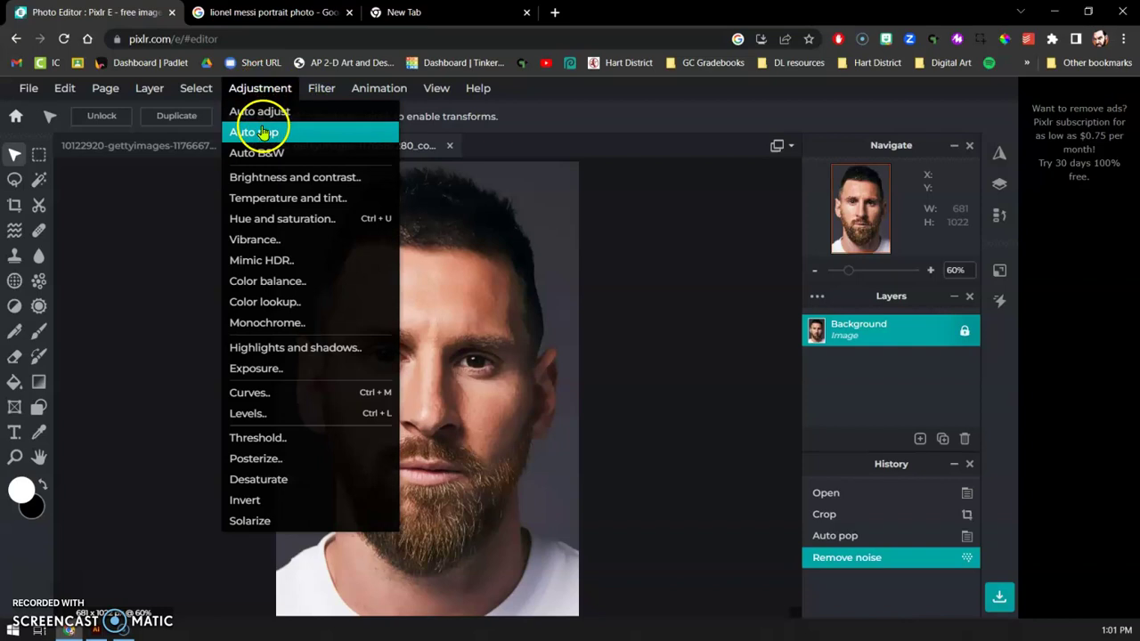
left_click(300, 155)
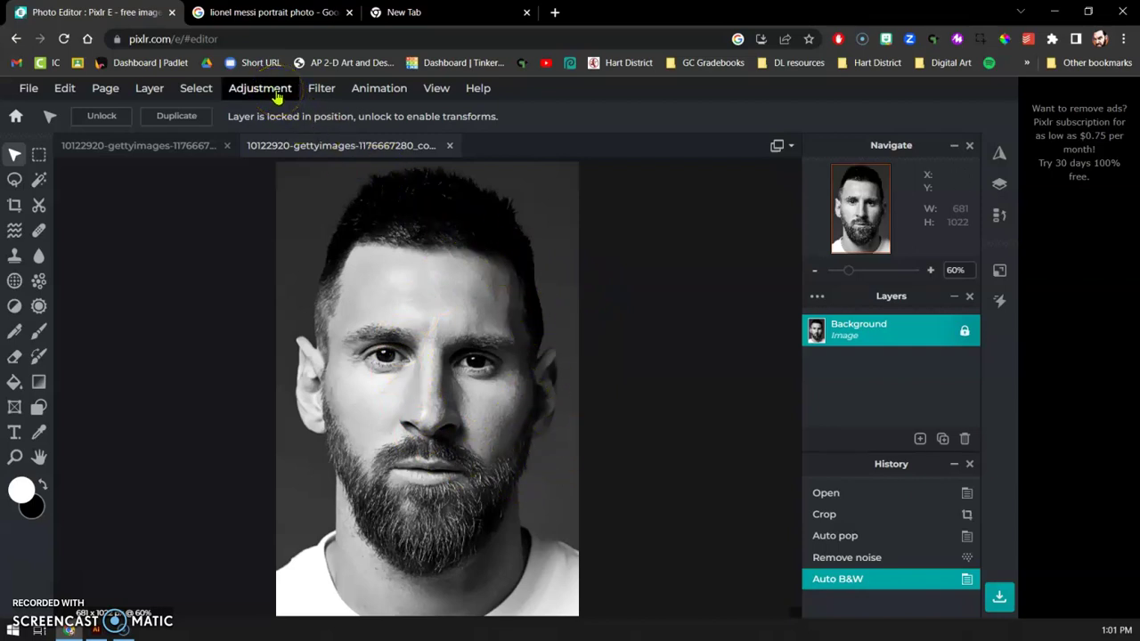
Apply Posterize with the Colors level set to 5 grey tones.
left_click(267, 88)
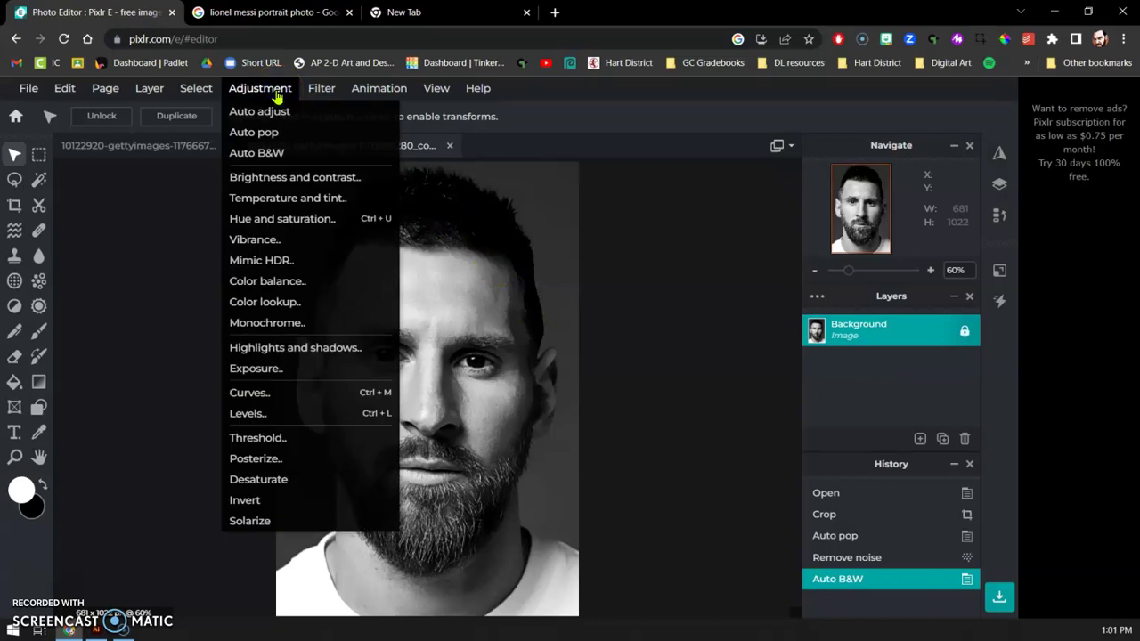
left_click(295, 460)
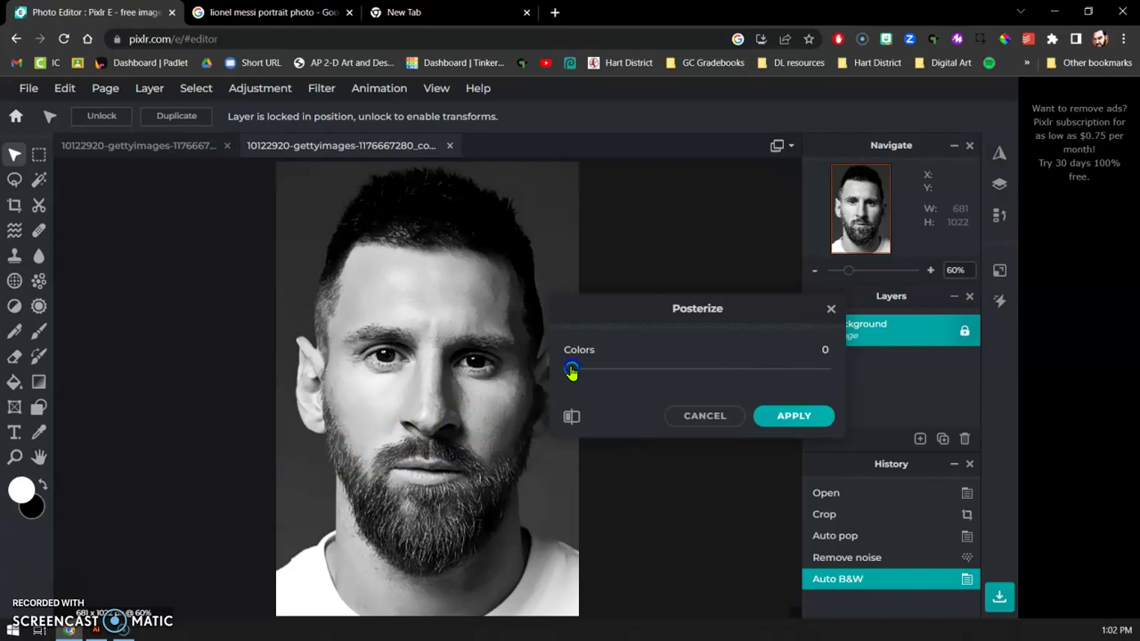
left_click_drag(576, 372, 579, 373)
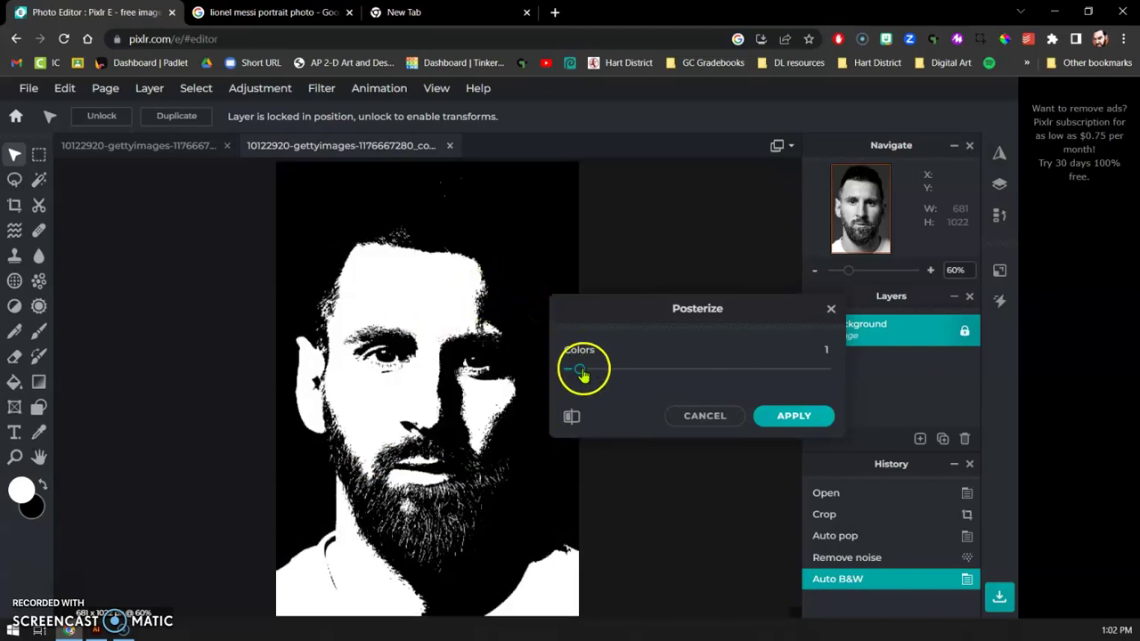
left_click_drag(582, 373, 589, 373)
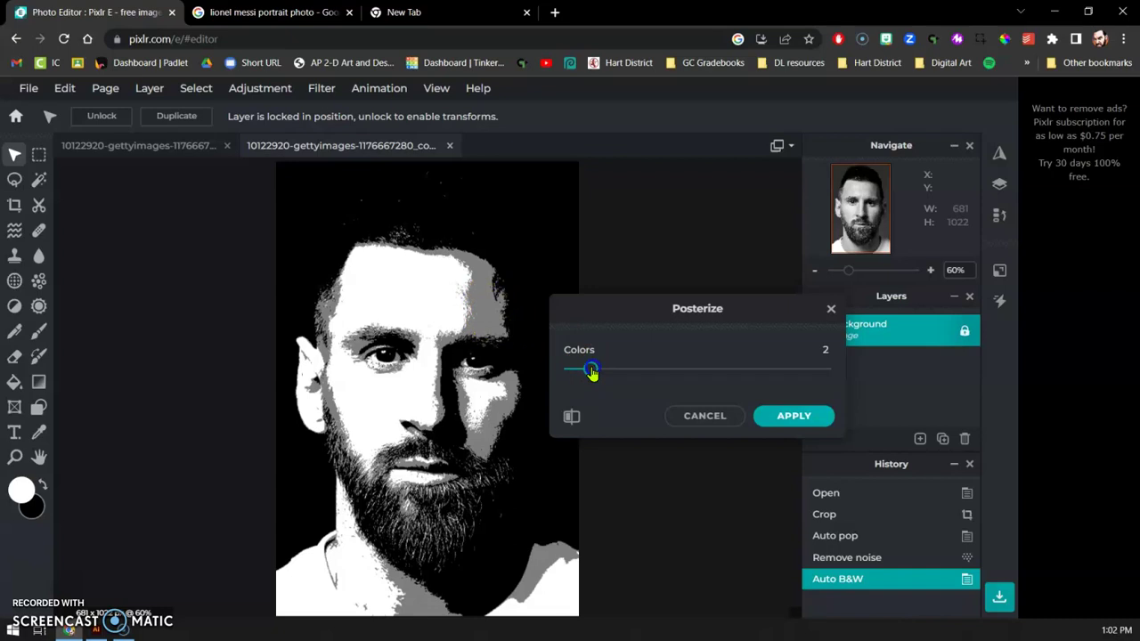
left_click_drag(592, 372, 614, 372)
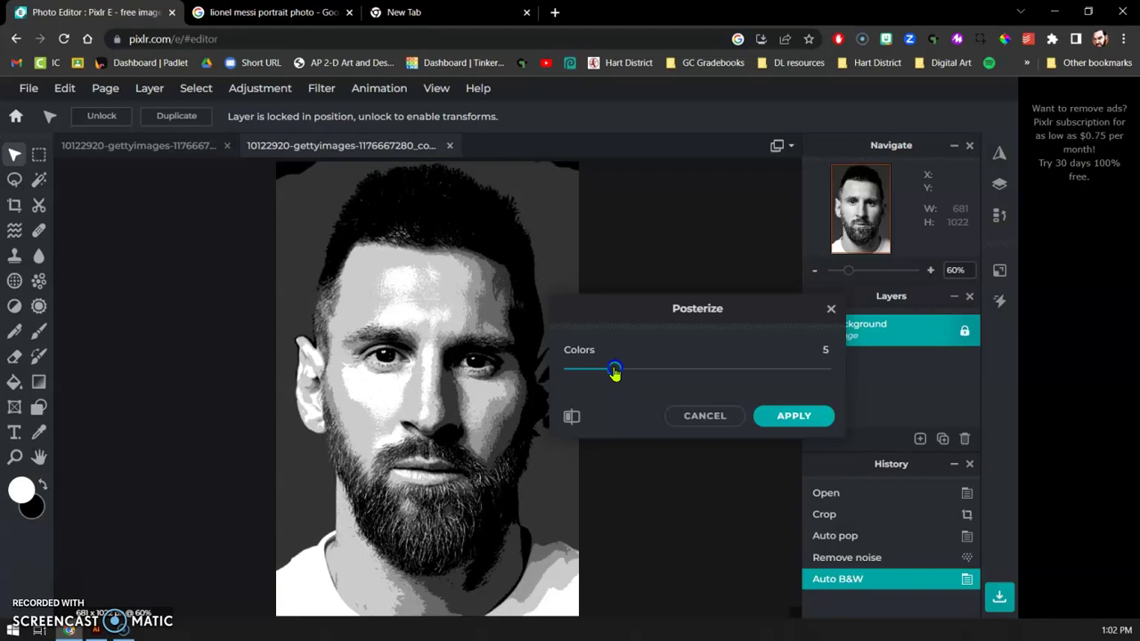
left_click_drag(619, 372, 622, 373)
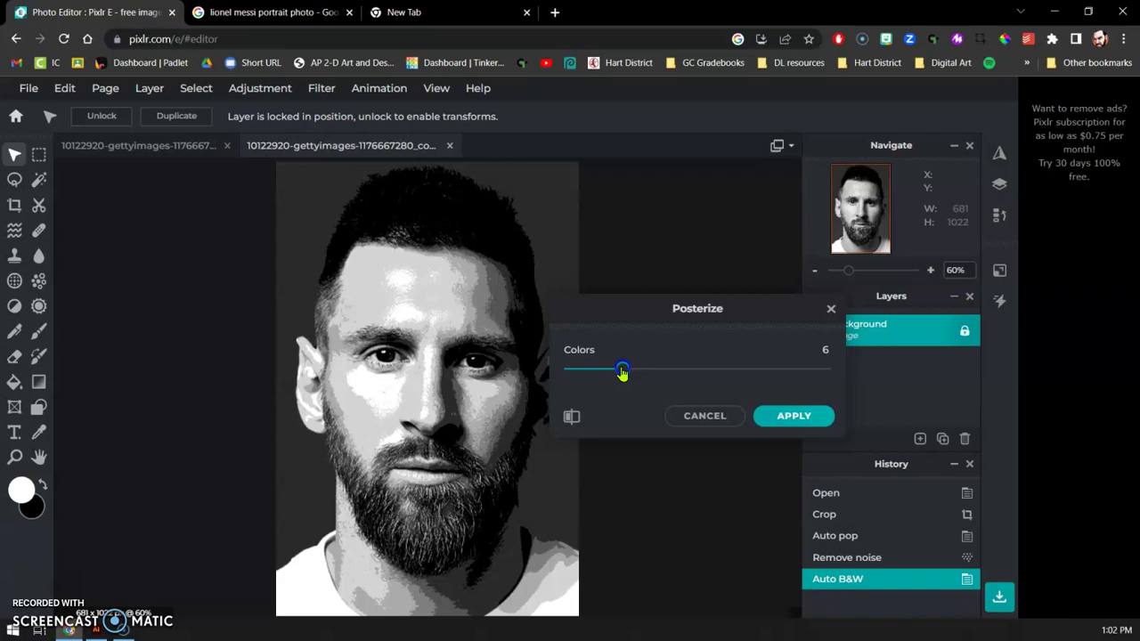
left_click_drag(623, 373, 621, 373)
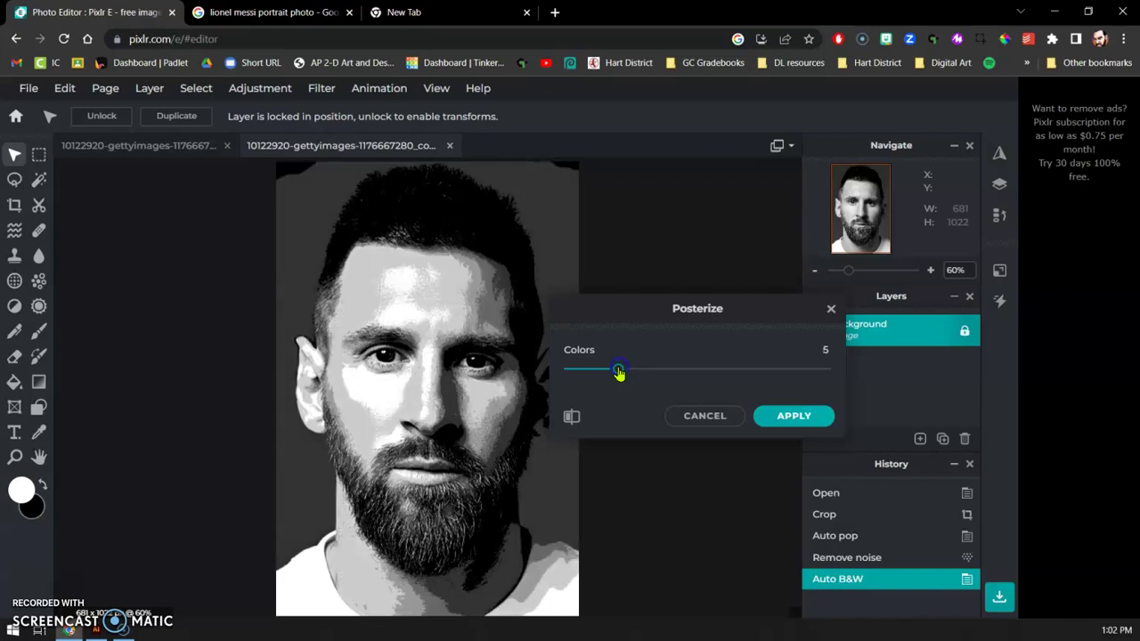
left_click_drag(644, 300, 710, 279)
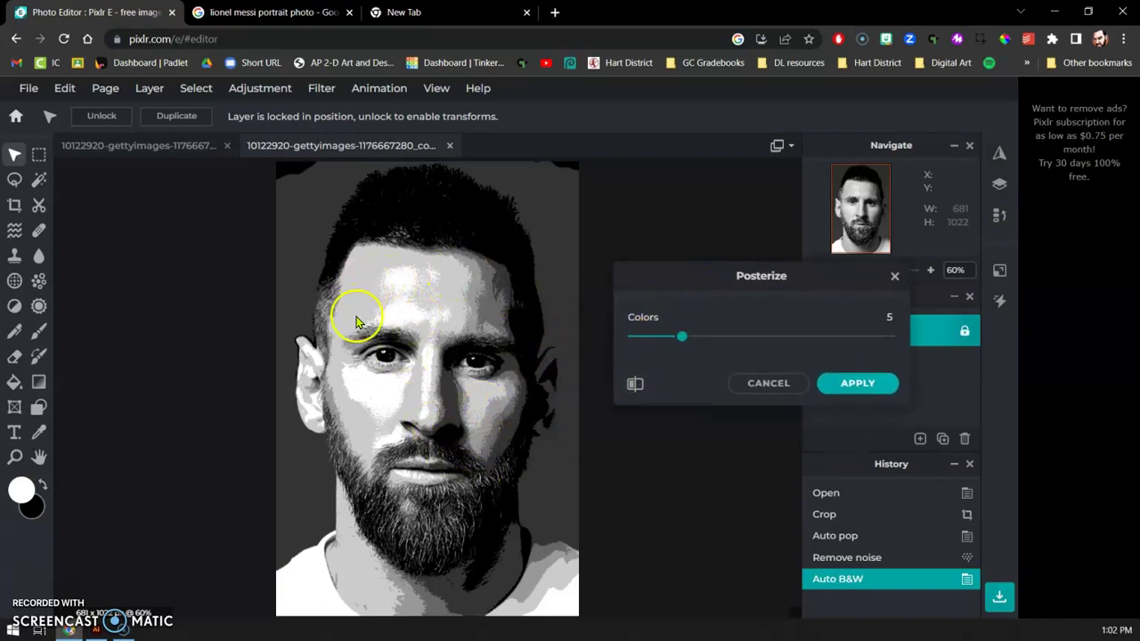
left_click(864, 388)
left_click(862, 384)
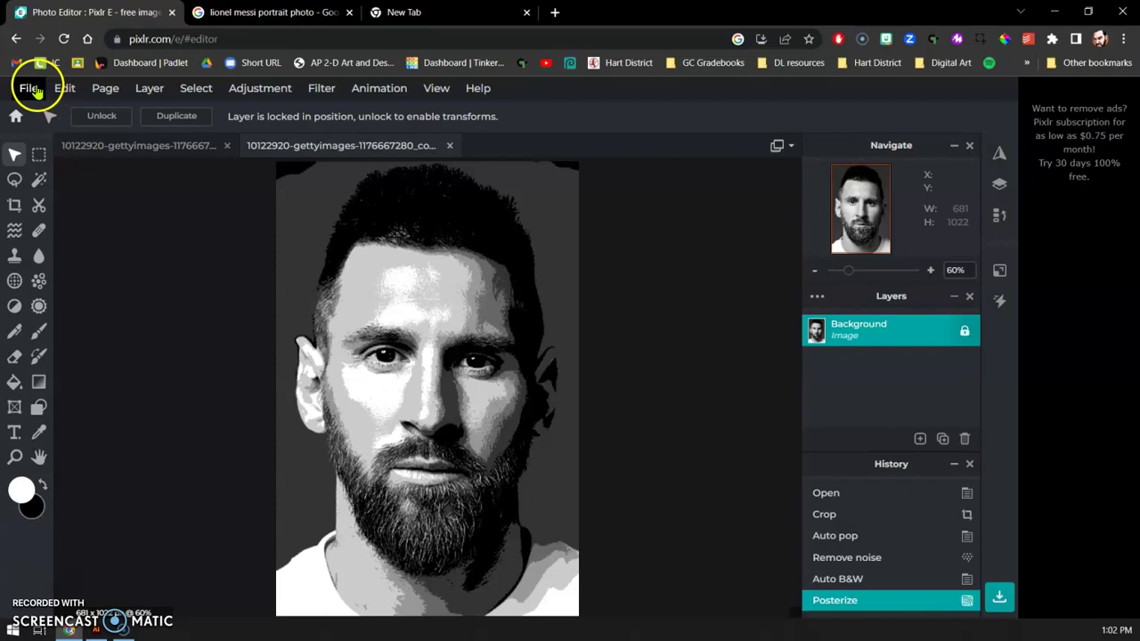
Quick-export the whole posterized page as a PNG.
left_click(36, 92)
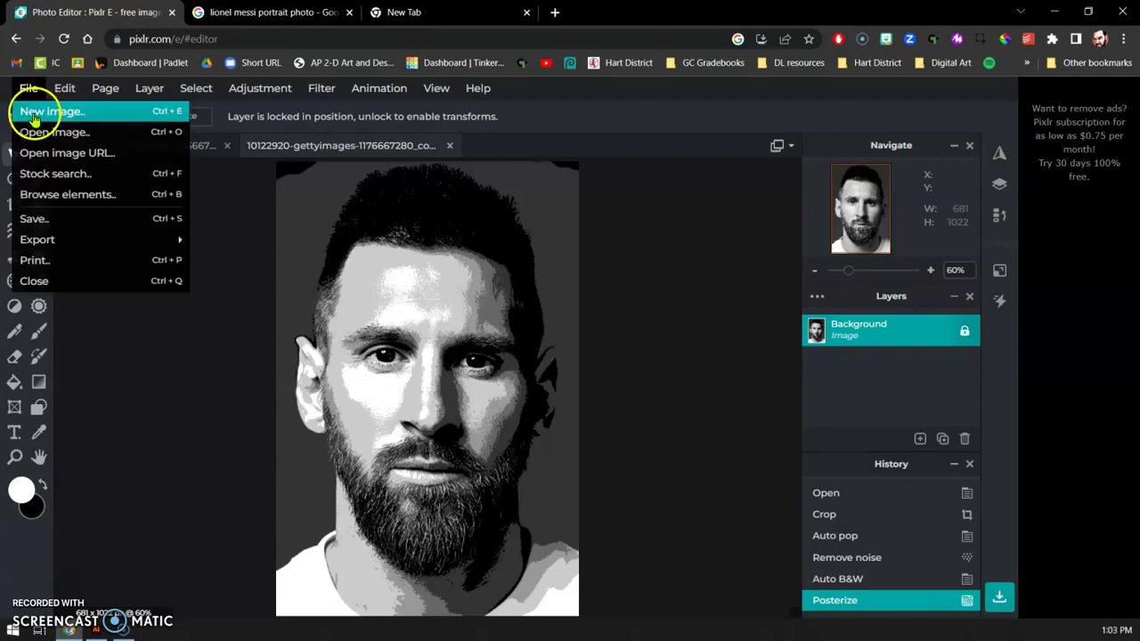
mouse_move(56, 236)
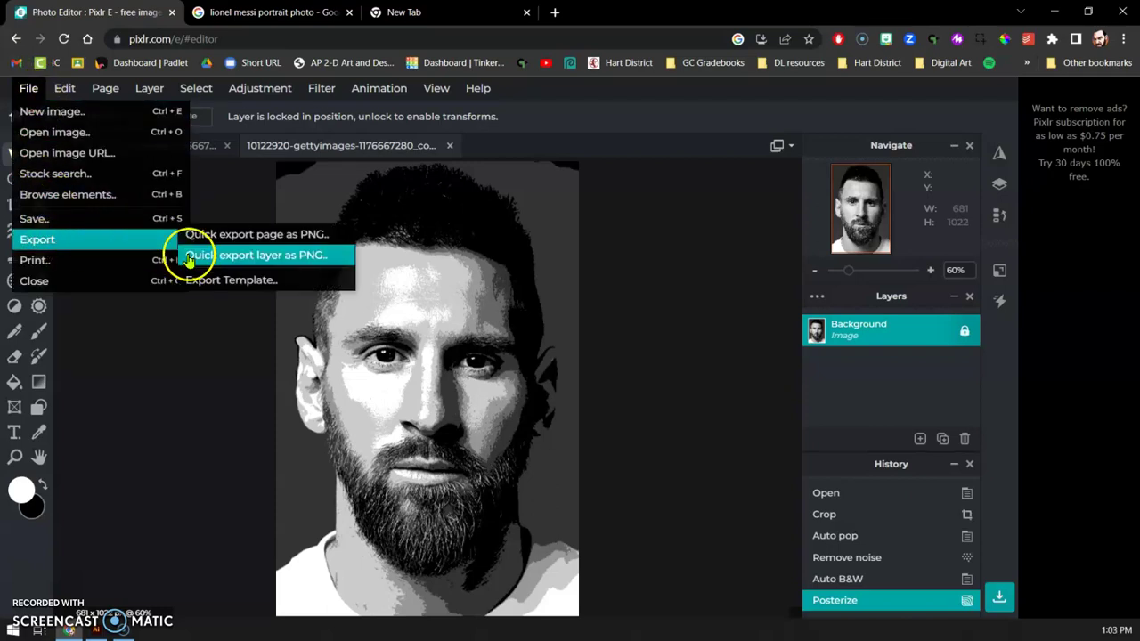
left_click(329, 235)
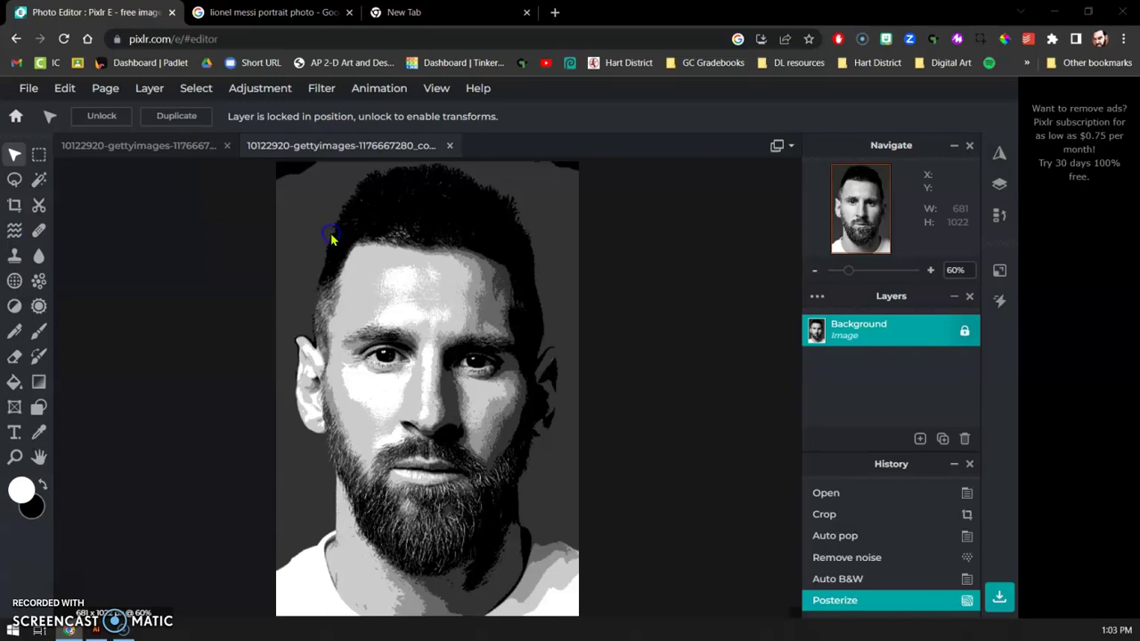
Save the export as messi.png in Documents, replacing the existing file.
key("ctrl+a")
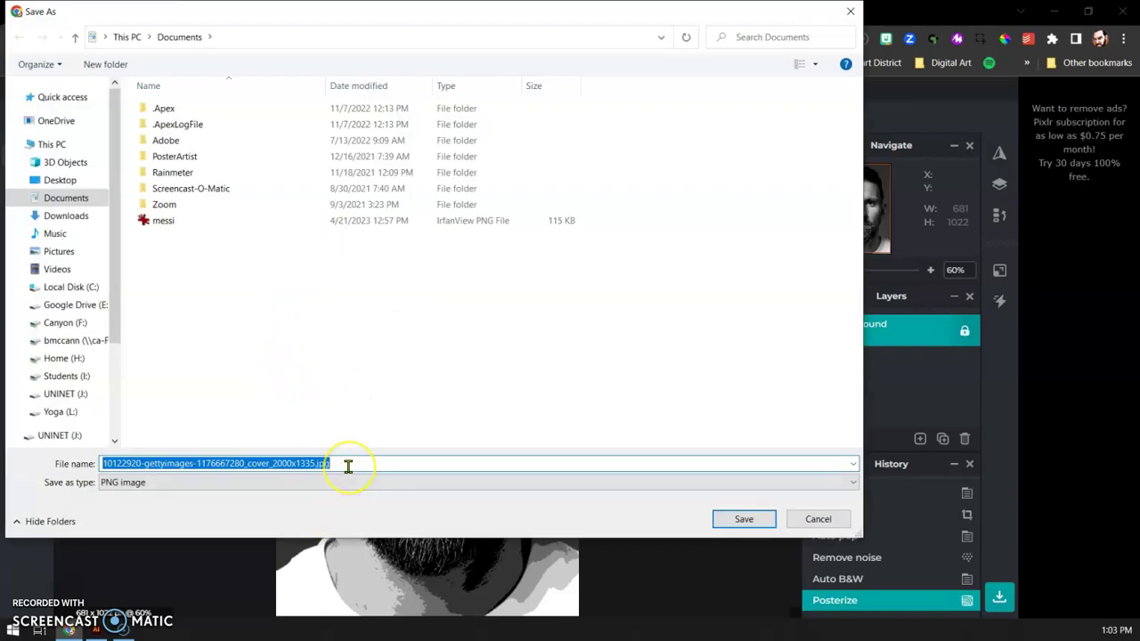
type("m")
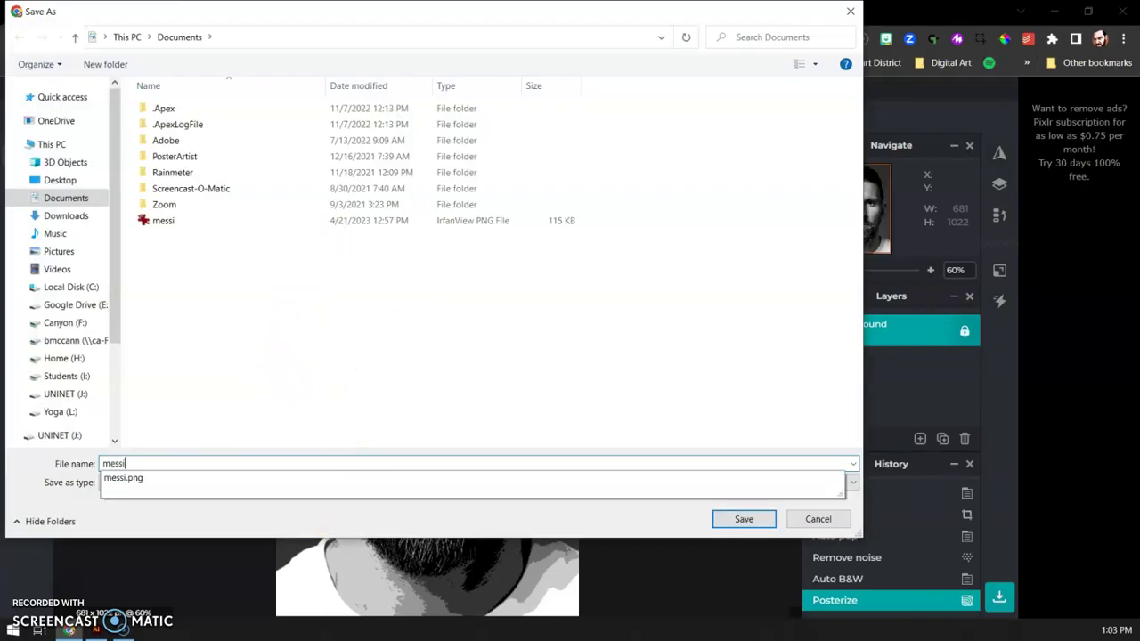
type("essi")
left_click(166, 222)
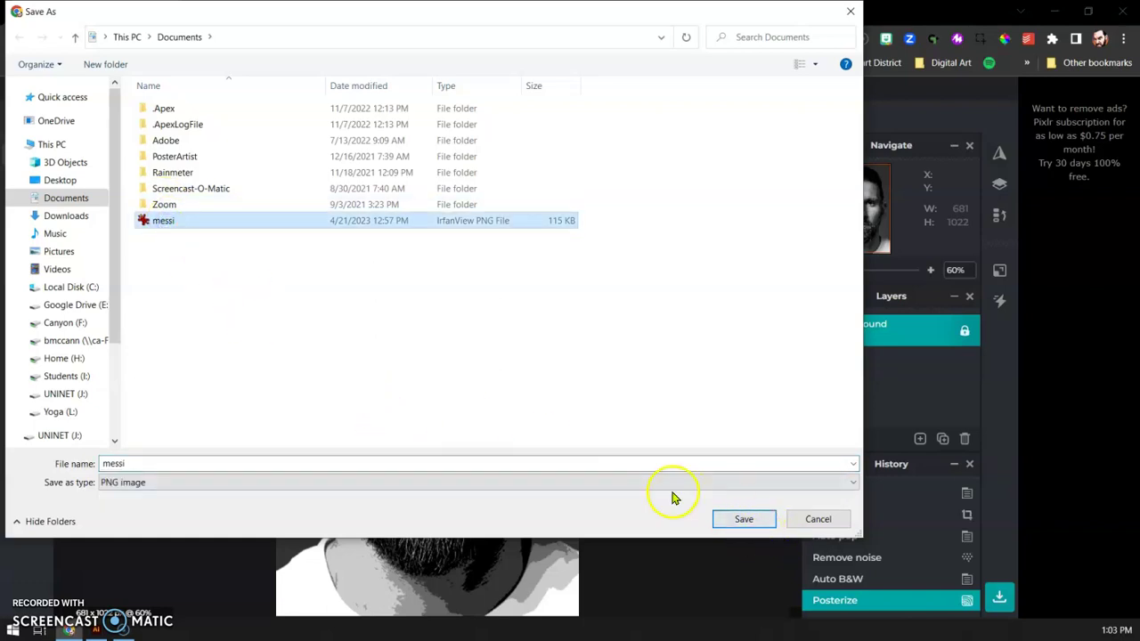
left_click(759, 524)
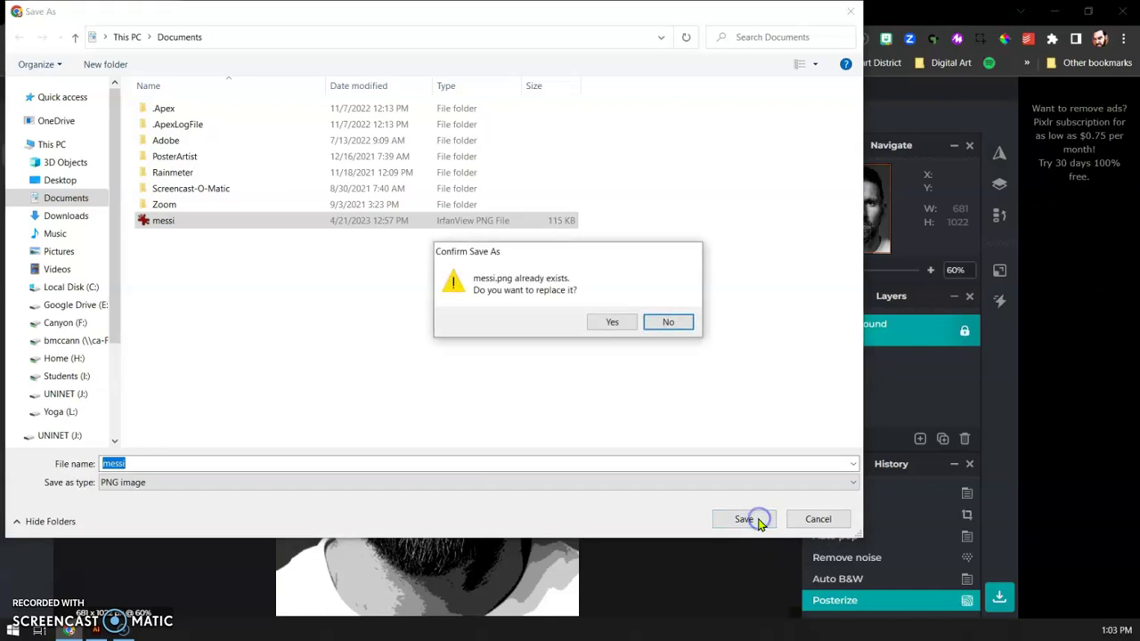
left_click(621, 323)
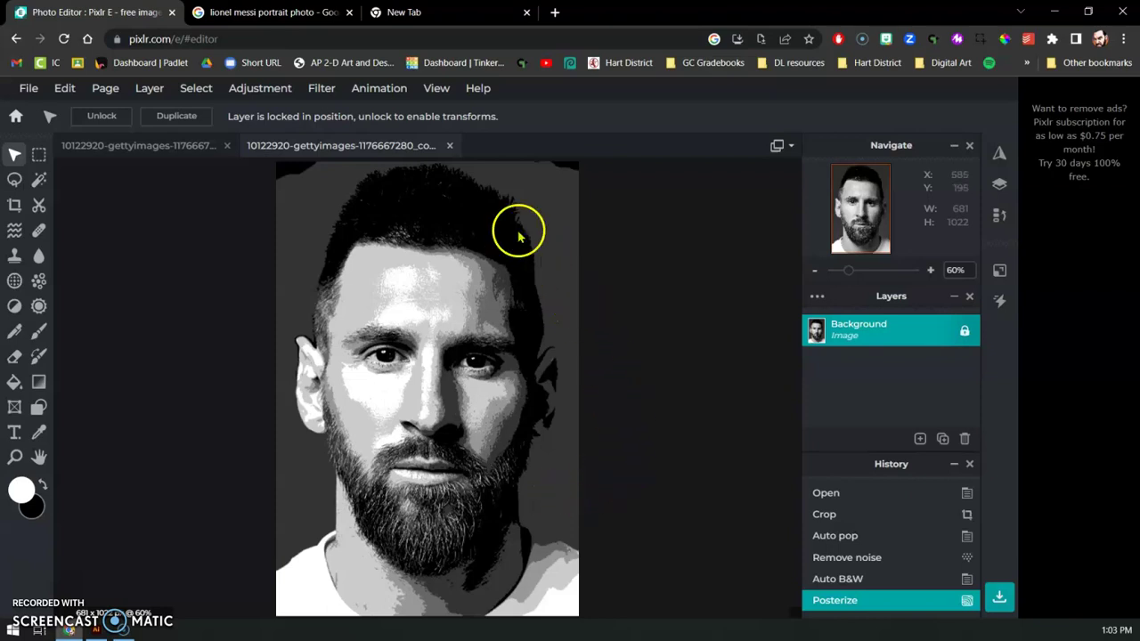
Colorize the portrait blue using Hue and saturation with Hue 16 and Saturation 33.
left_click(276, 91)
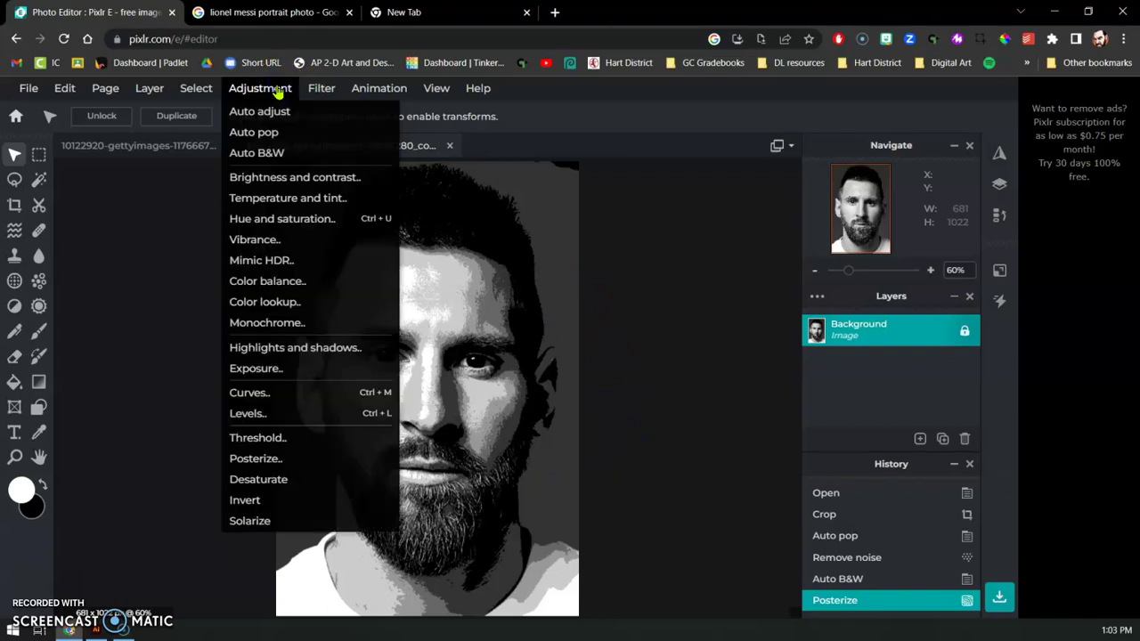
left_click(305, 226)
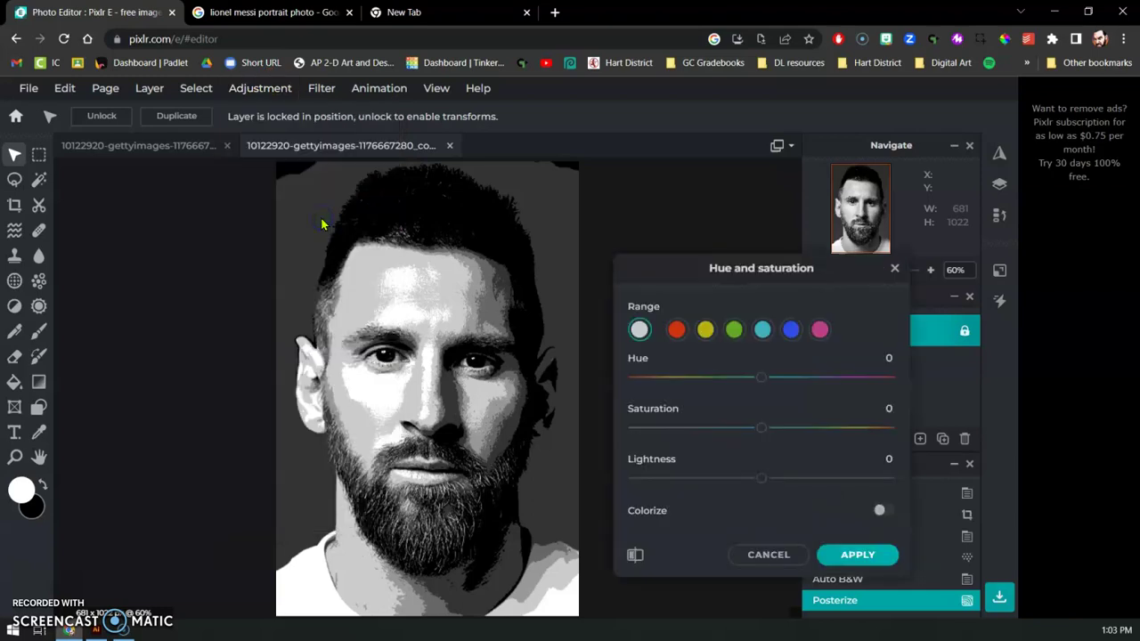
left_click_drag(677, 265, 661, 216)
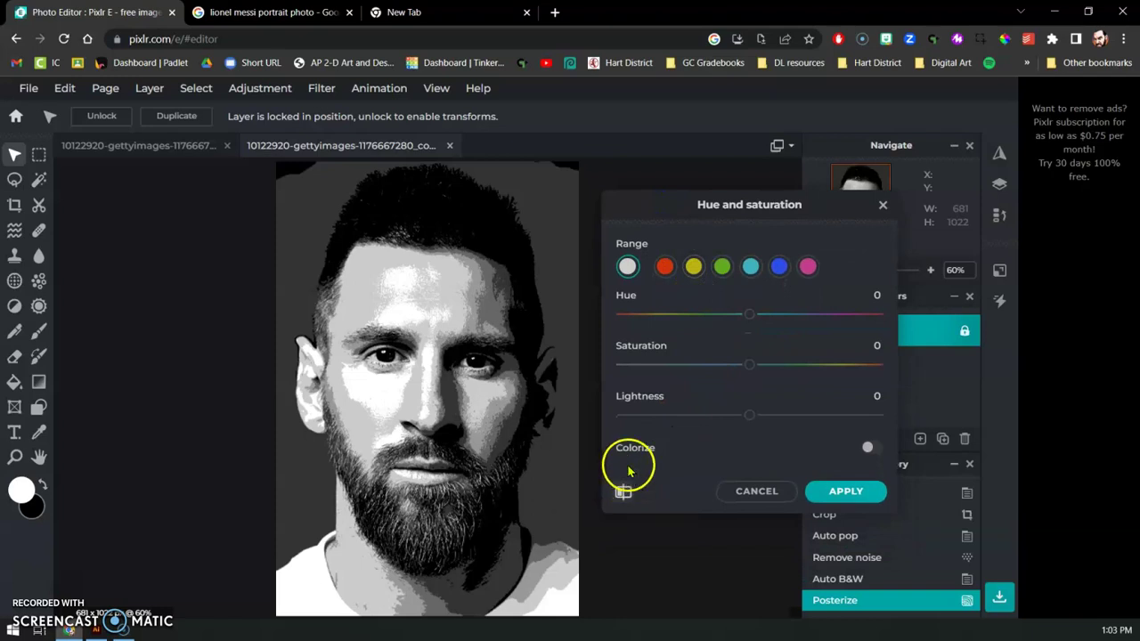
left_click(870, 448)
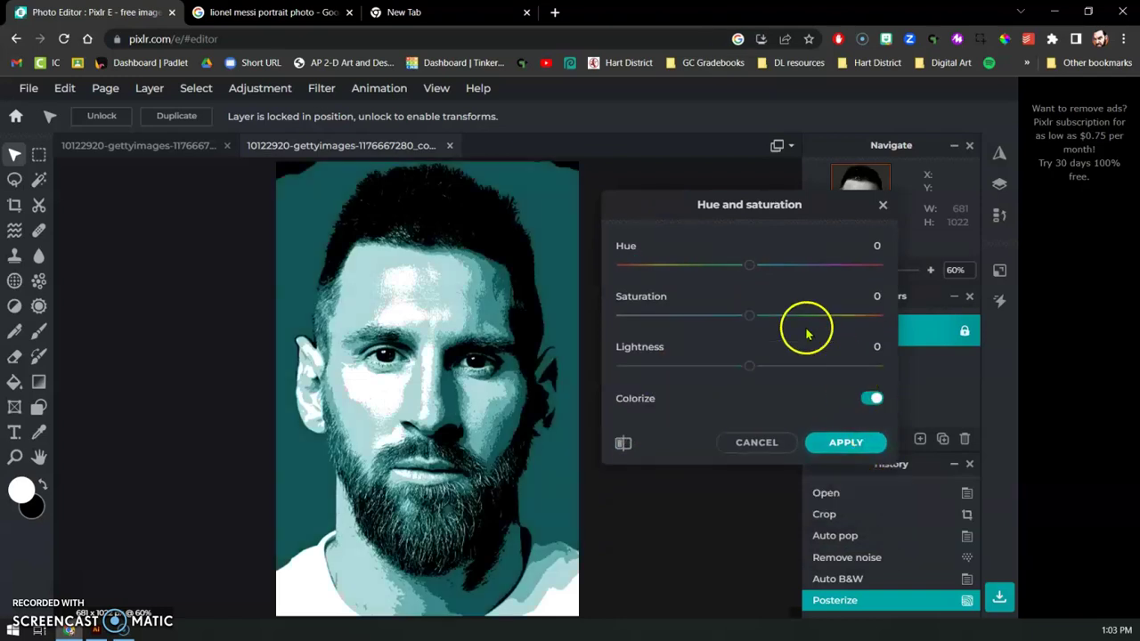
mouse_move(748, 264)
left_mouse_down()
mouse_move(844, 269)
mouse_move(623, 270)
mouse_move(767, 271)
left_mouse_up()
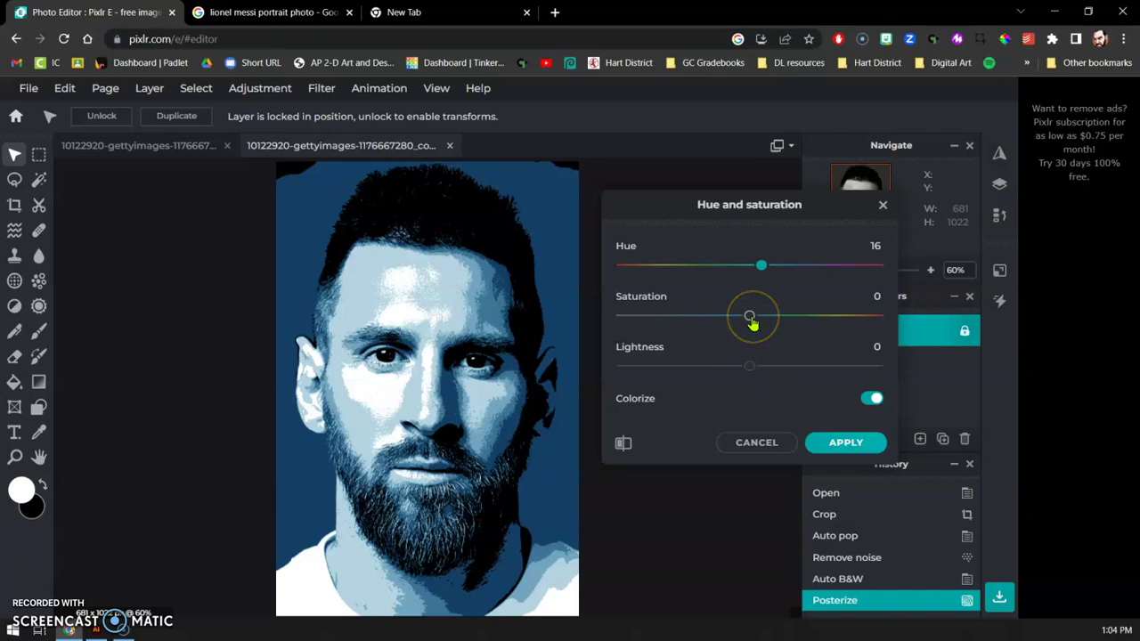
left_click_drag(751, 321, 793, 322)
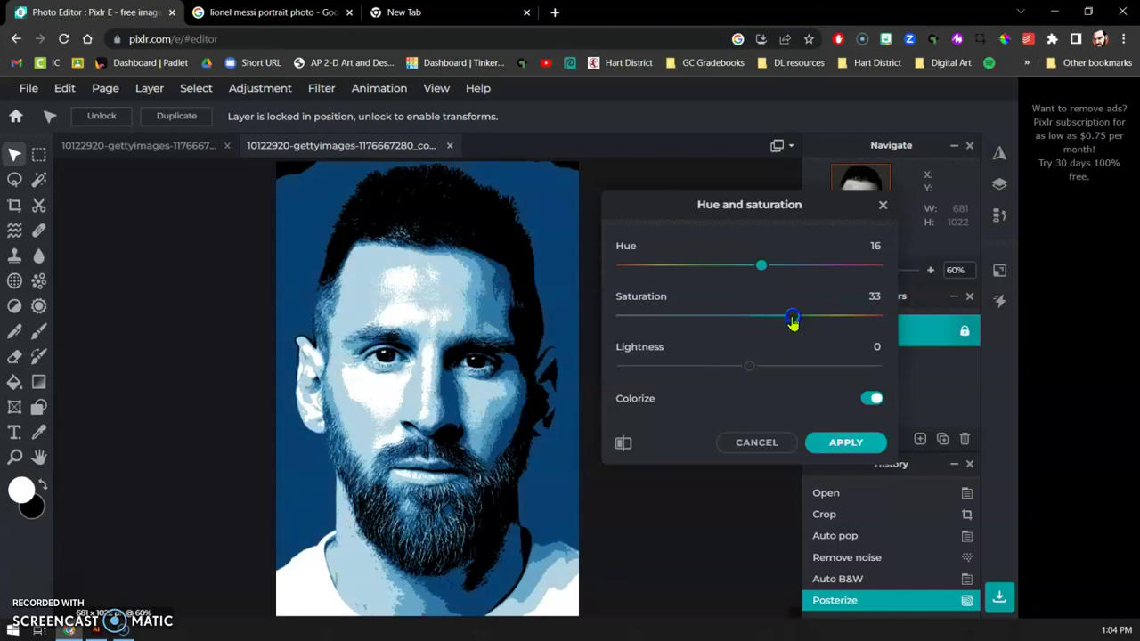
left_click(818, 445)
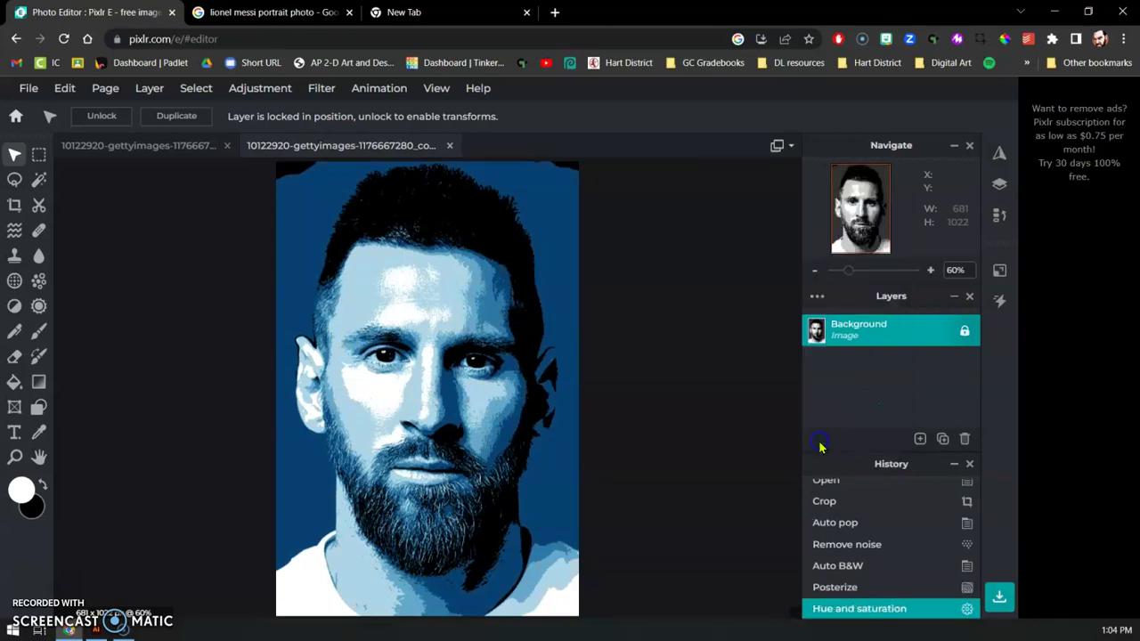
left_click(829, 487)
left_click(828, 506)
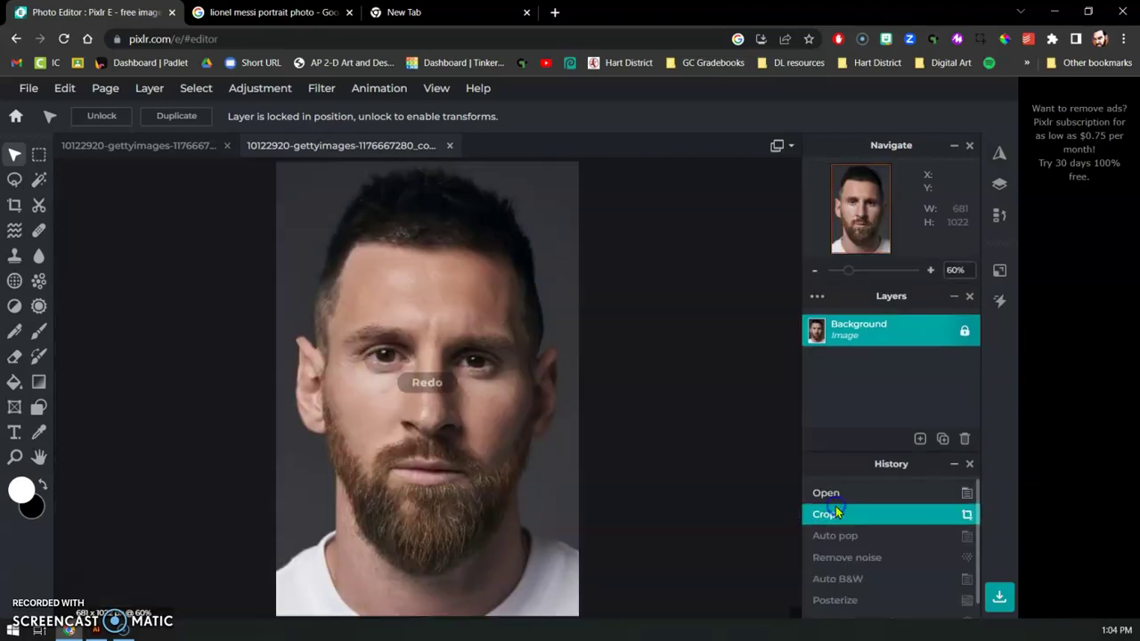
left_click(835, 535)
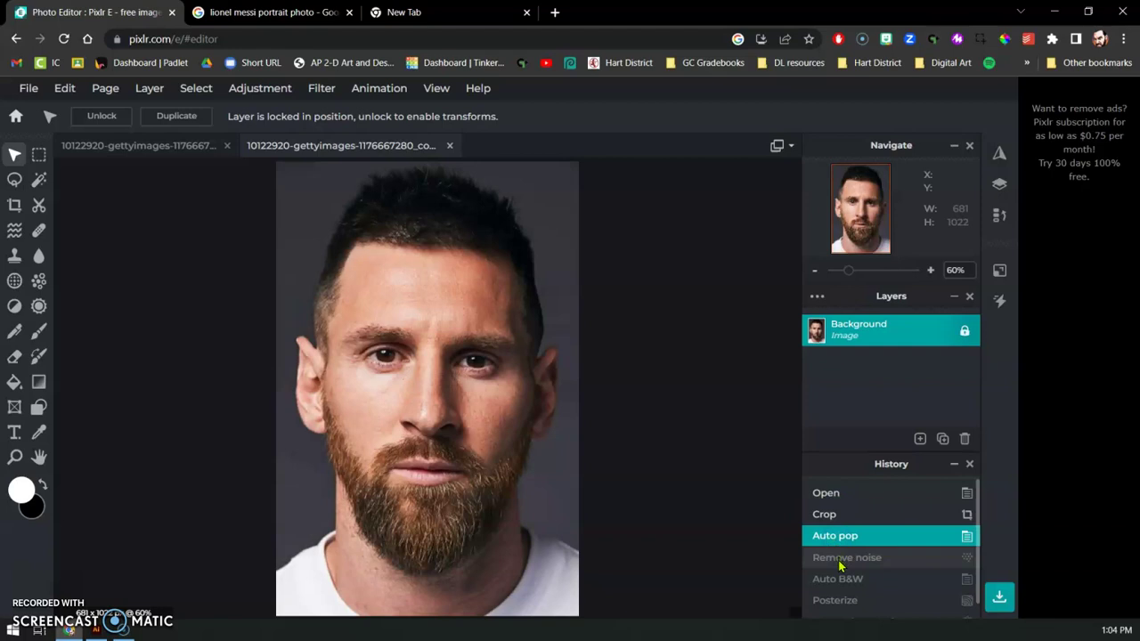
left_click(839, 561)
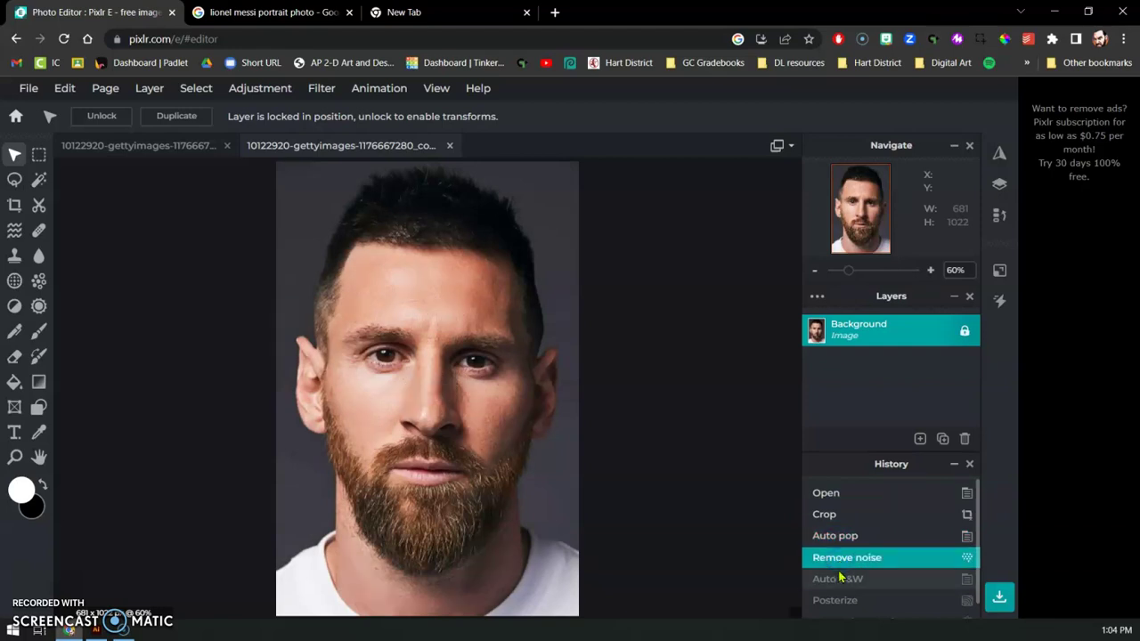
left_click(838, 579)
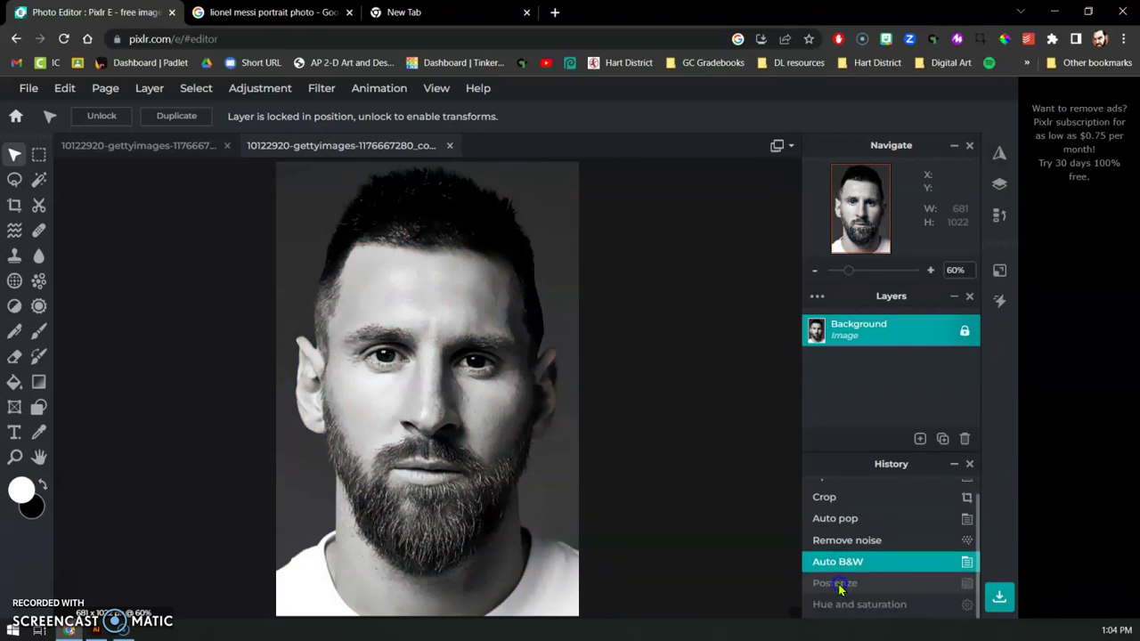
left_click(838, 584)
left_click(844, 591)
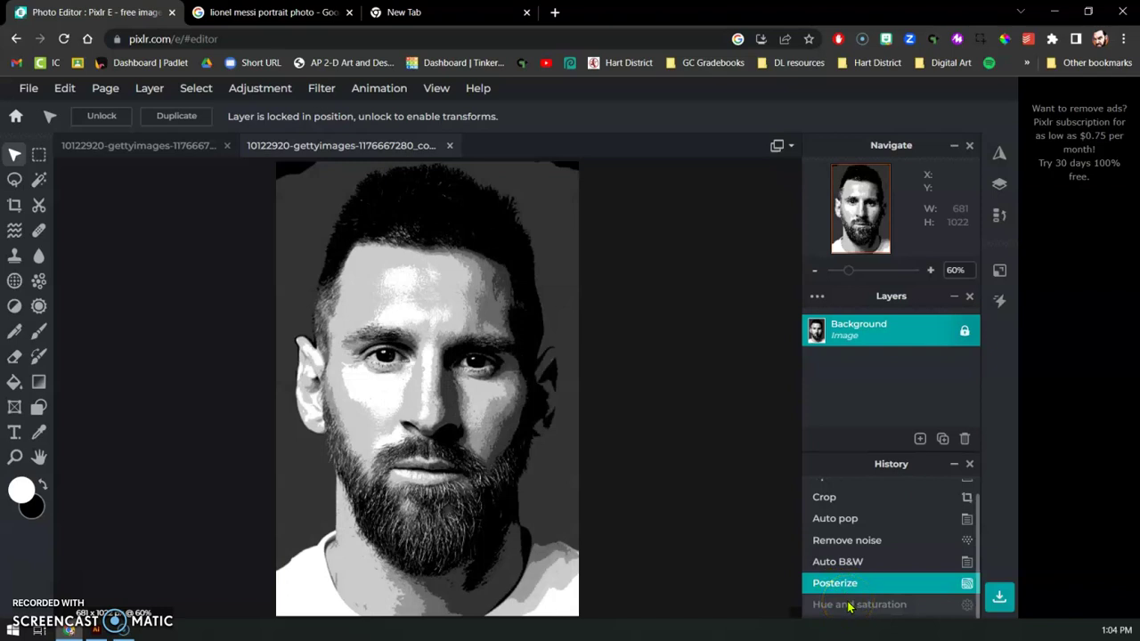
left_click(848, 606)
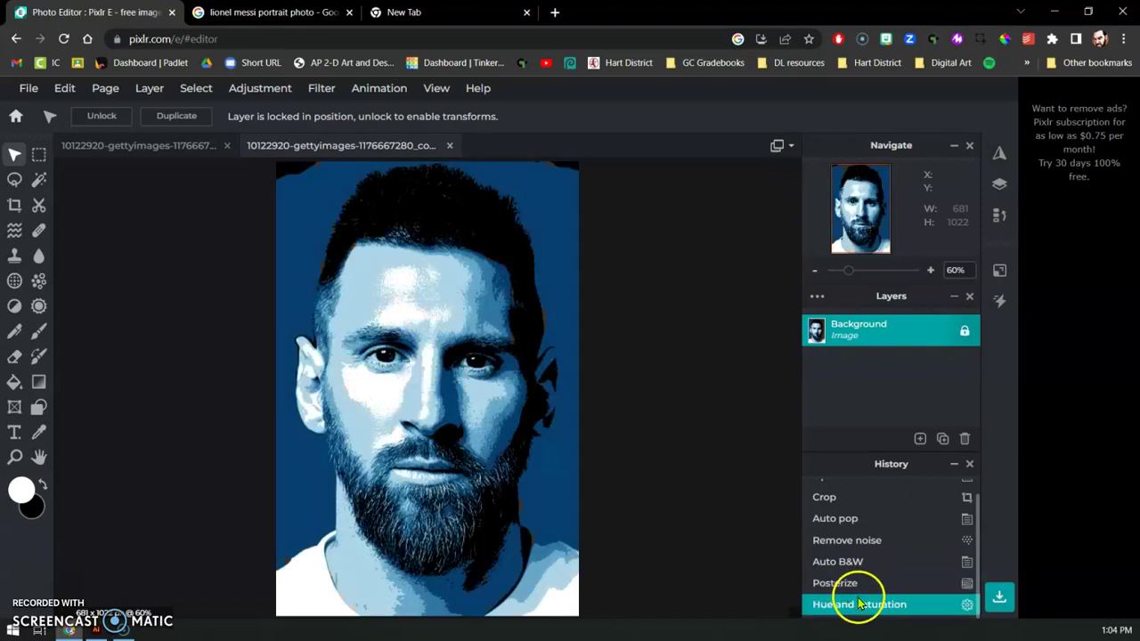